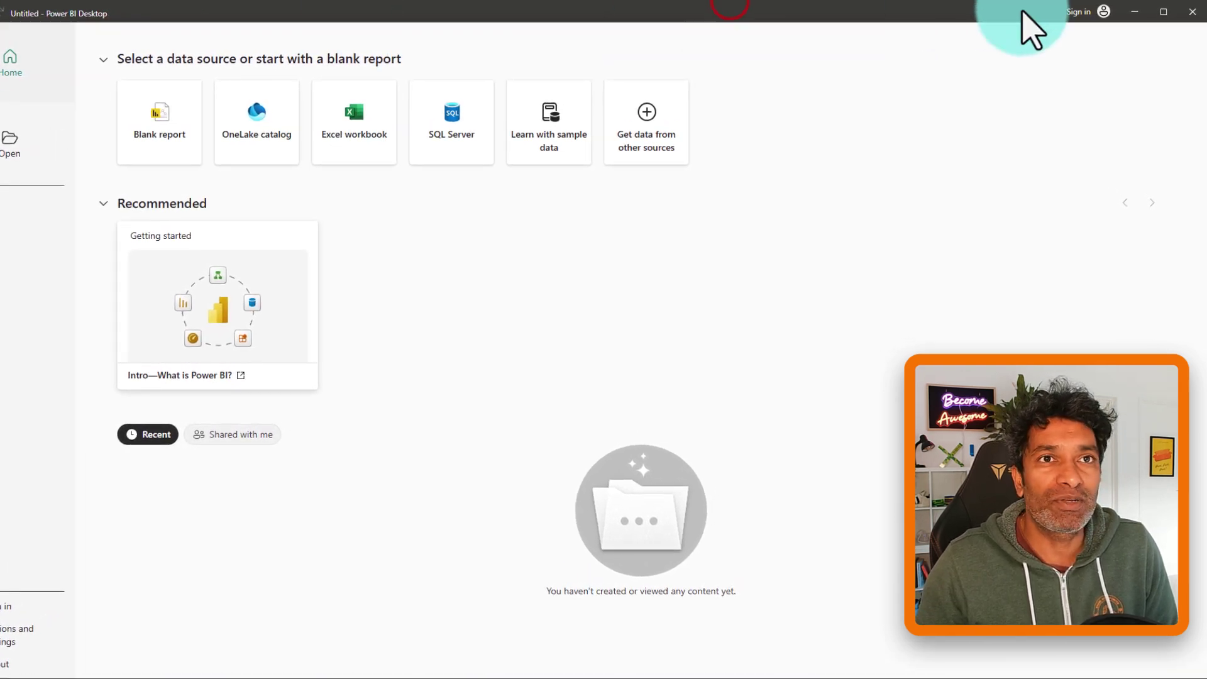
# - Begin Power BI Desktop sign-in with a personal Gmail address to reach the account picker
pyautogui.click(1102, 12)
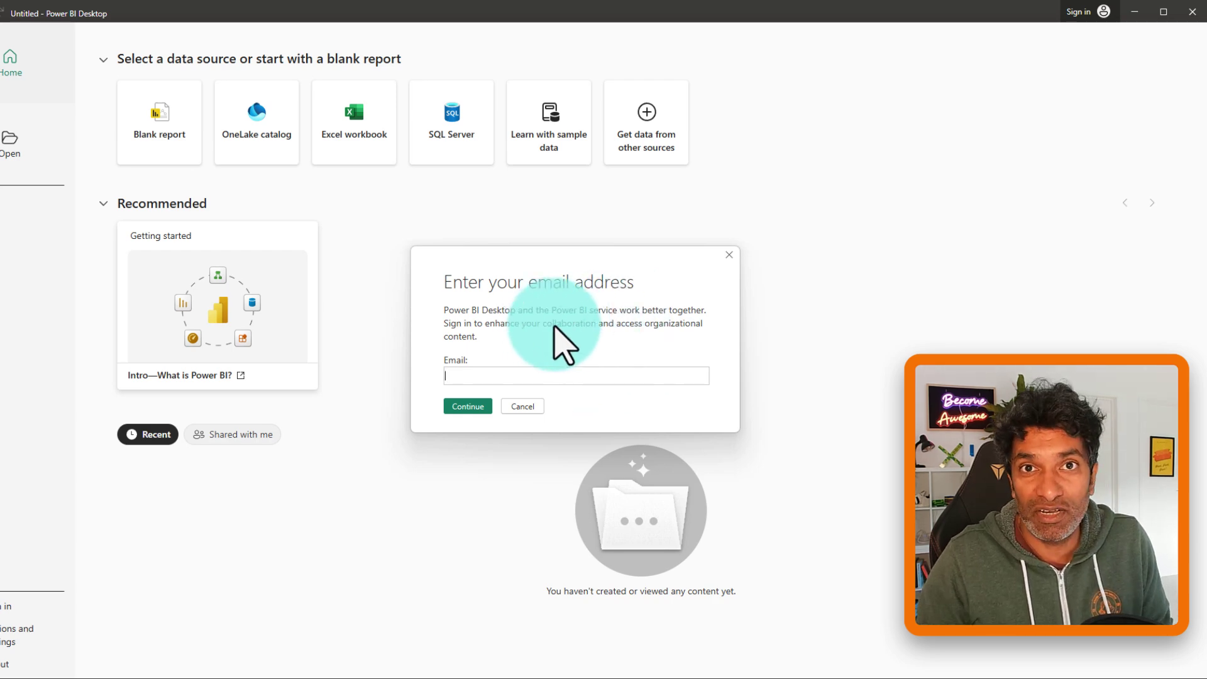
pyautogui.click(593, 380)
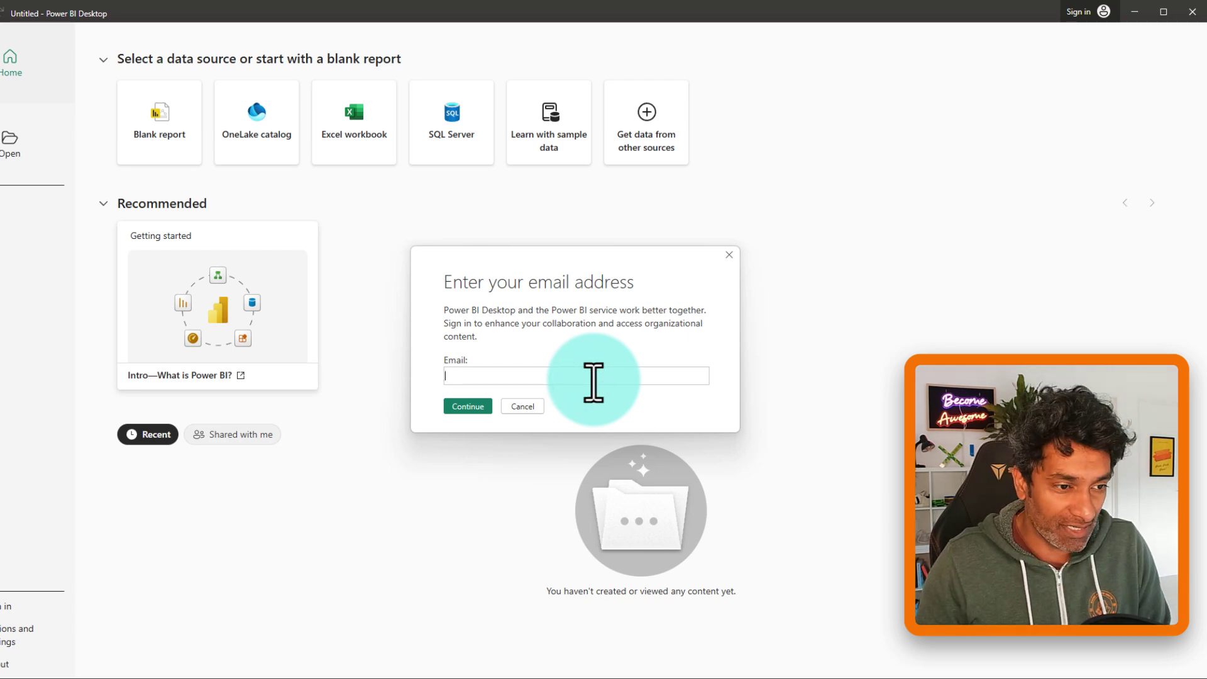
pyautogui.write('e')
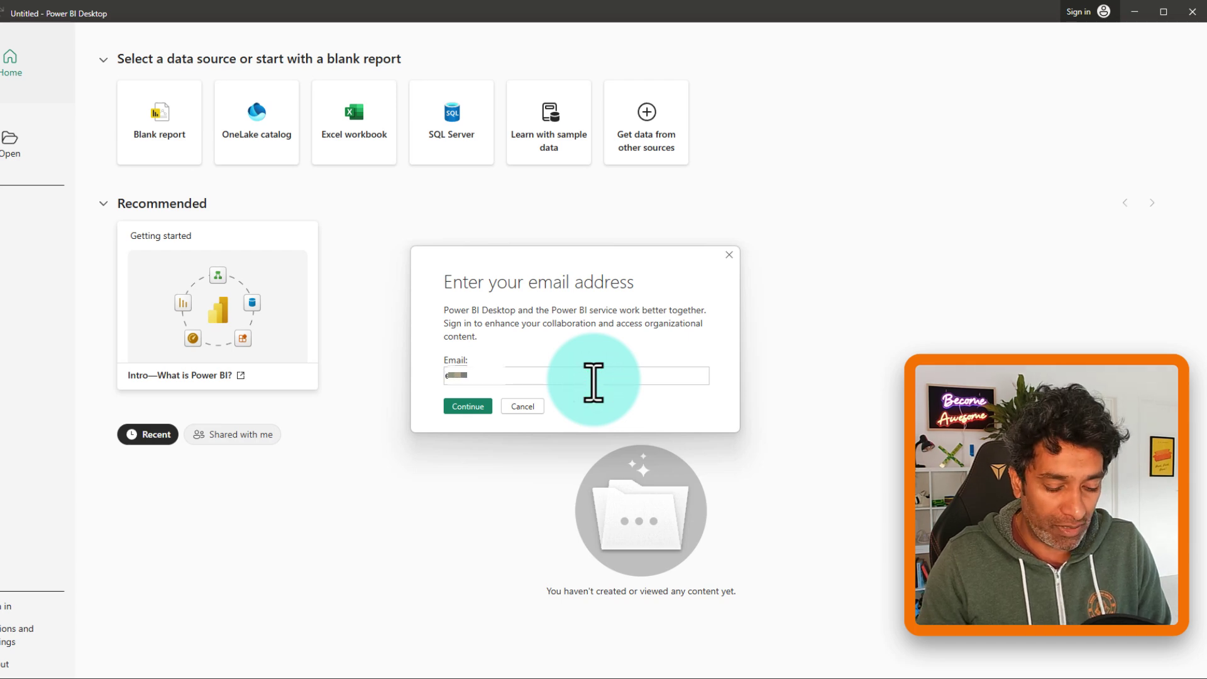
pyautogui.write('@gmail.com')
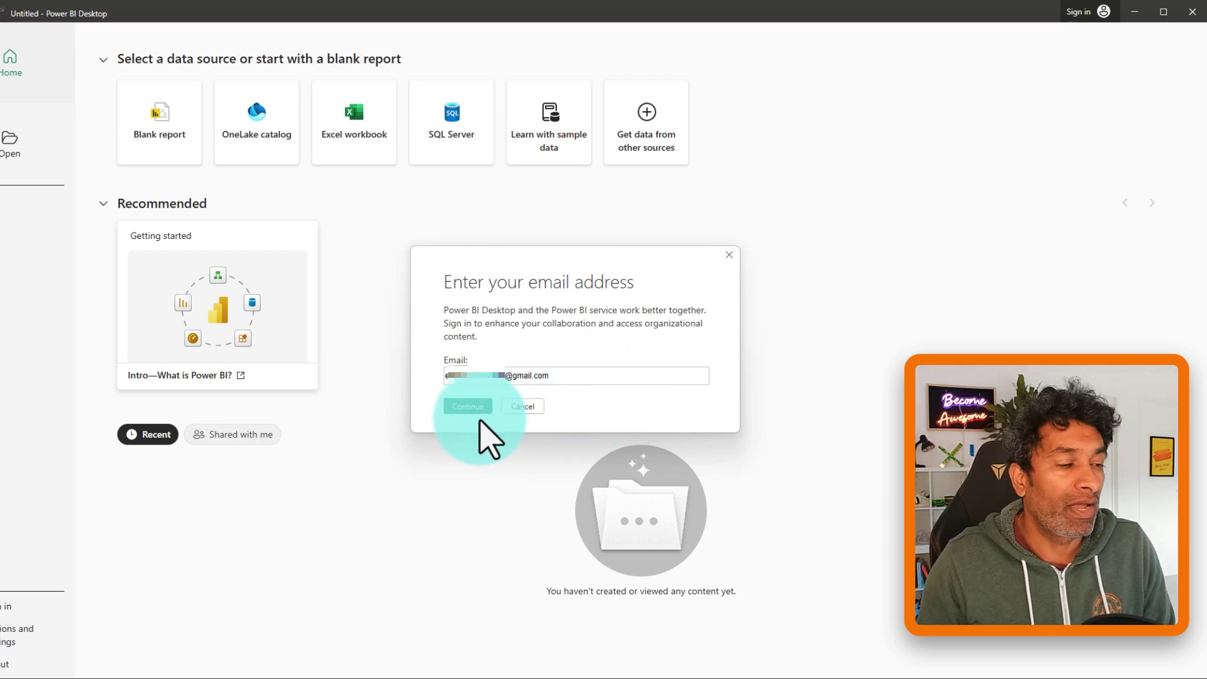
pyautogui.click(462, 407)
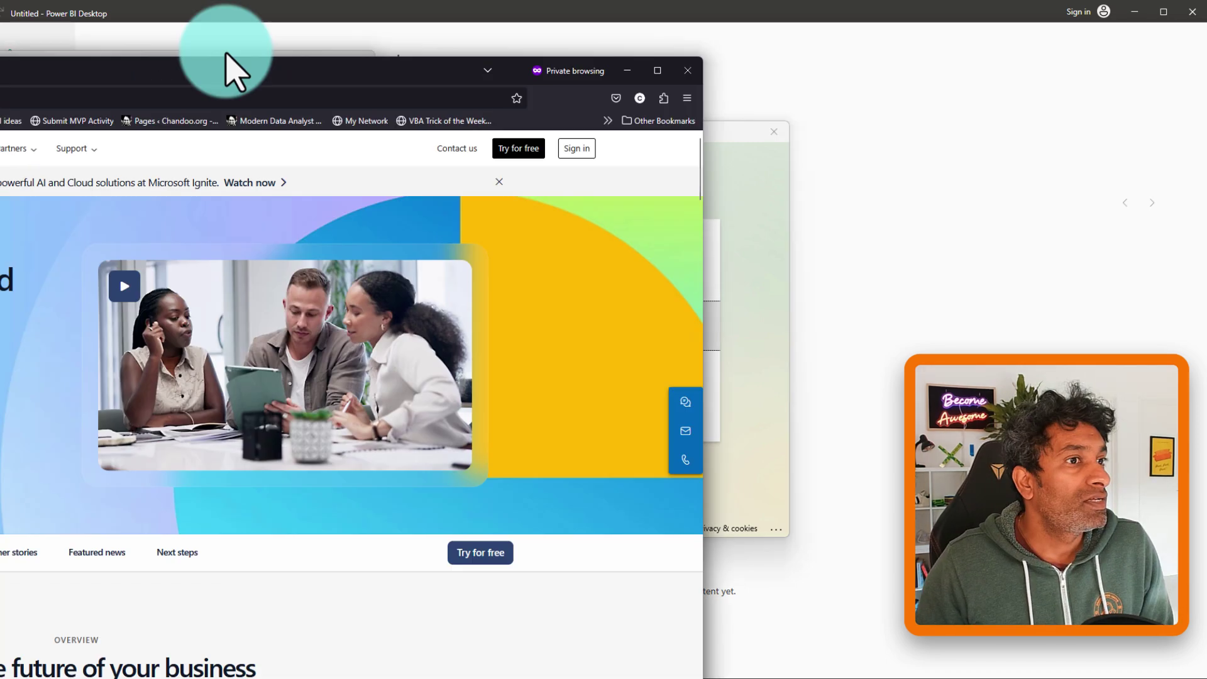
# - Maximize the browser on the Dynamics 365 site and go to its free-trial page
pyautogui.moveTo(229, 67); pyautogui.dragTo(591, 12)
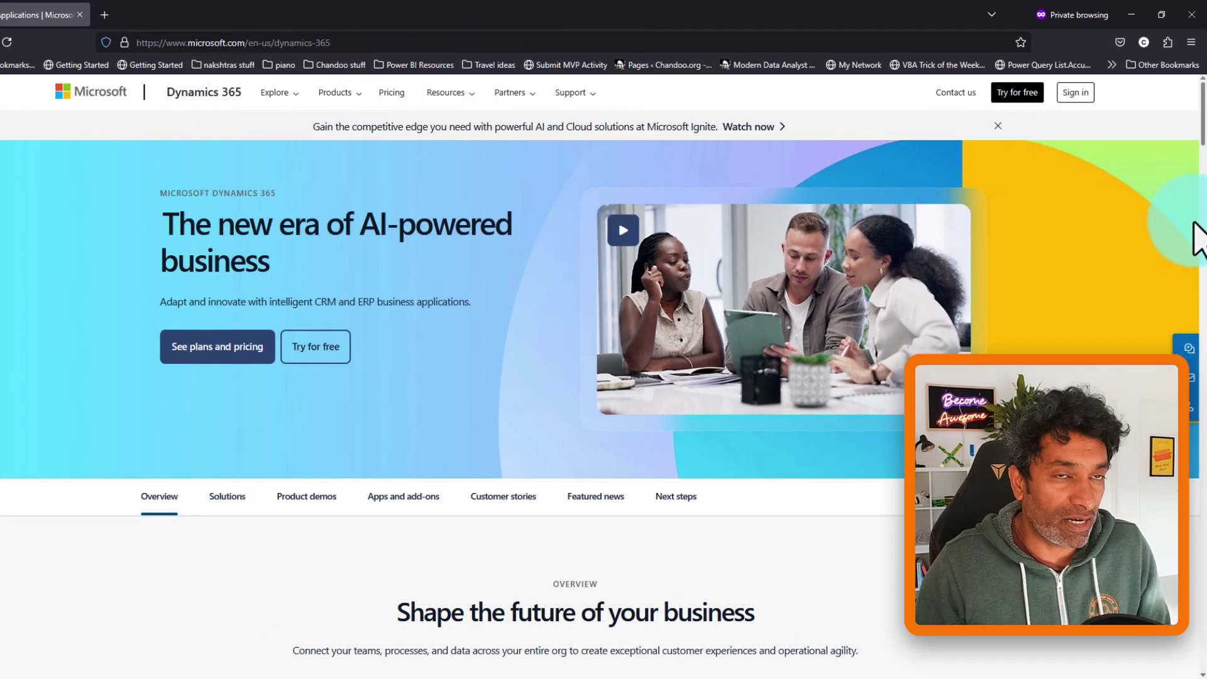
pyautogui.moveTo(982, 75); pyautogui.dragTo(1052, 112)
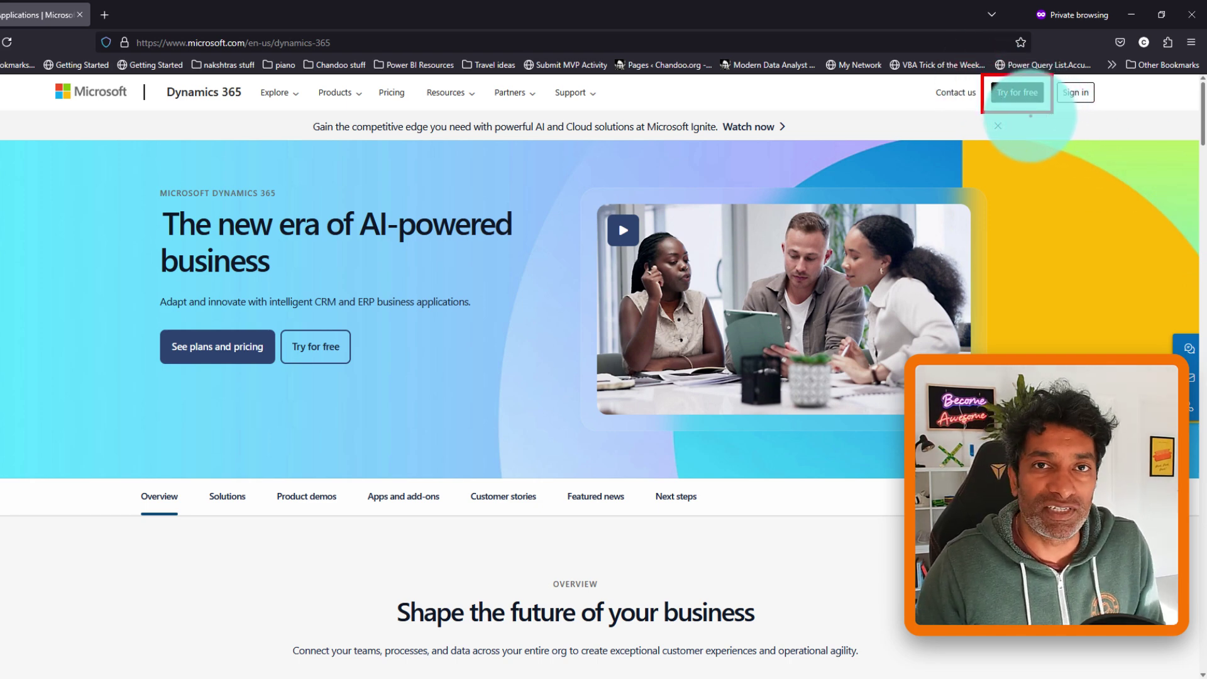
pyautogui.moveTo(1019, 142); pyautogui.dragTo(1036, 119)
pyautogui.press('Escape')
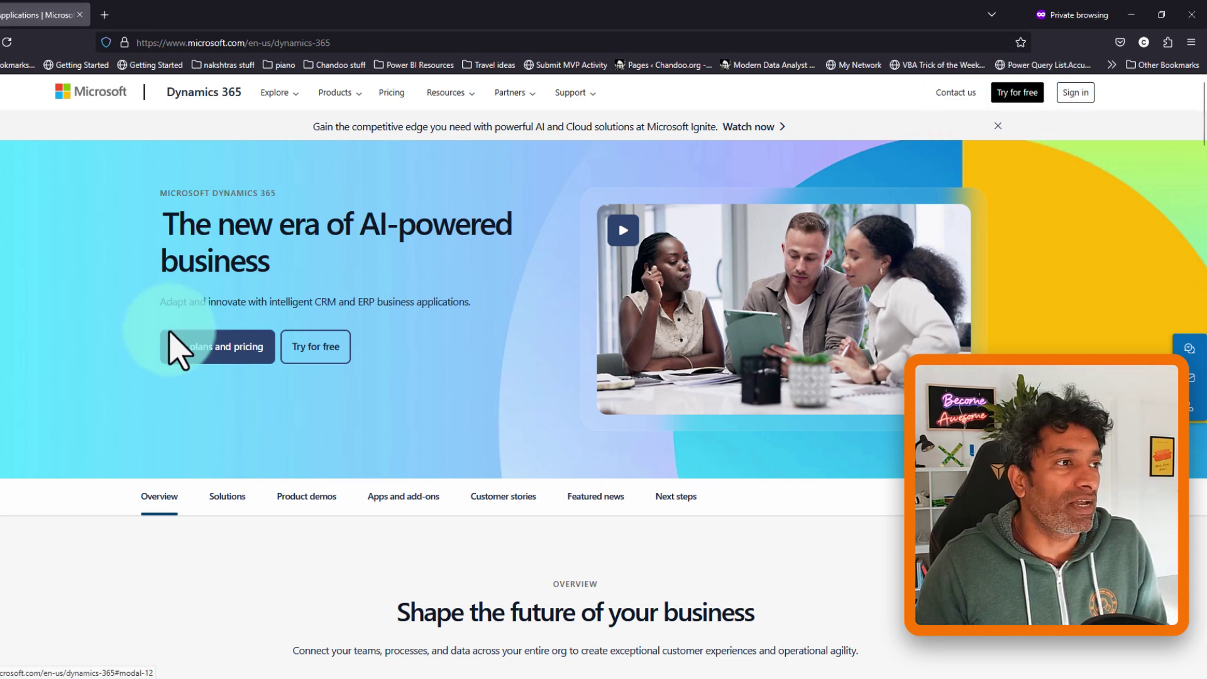
pyautogui.click(1007, 94)
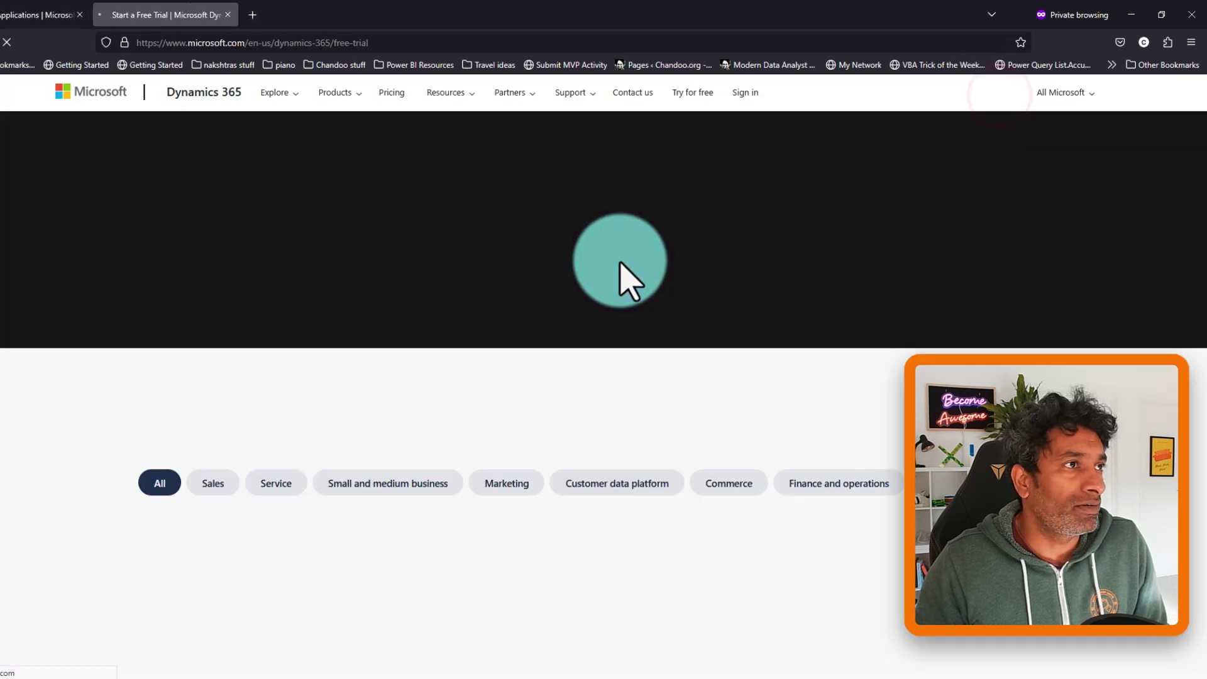
# - Start the Dynamics 365 Sales free trial and paste the trial email address
pyautogui.scroll(-3, 493, 371)
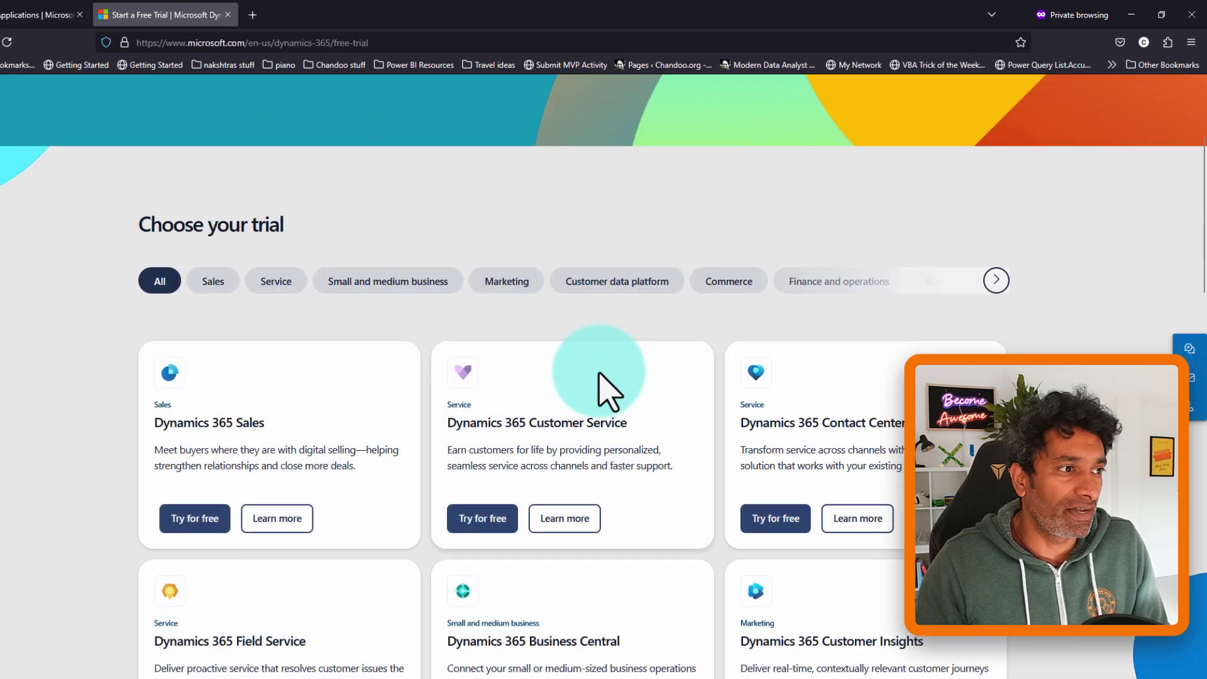
pyautogui.scroll(-1, 607, 377)
pyautogui.click(182, 448)
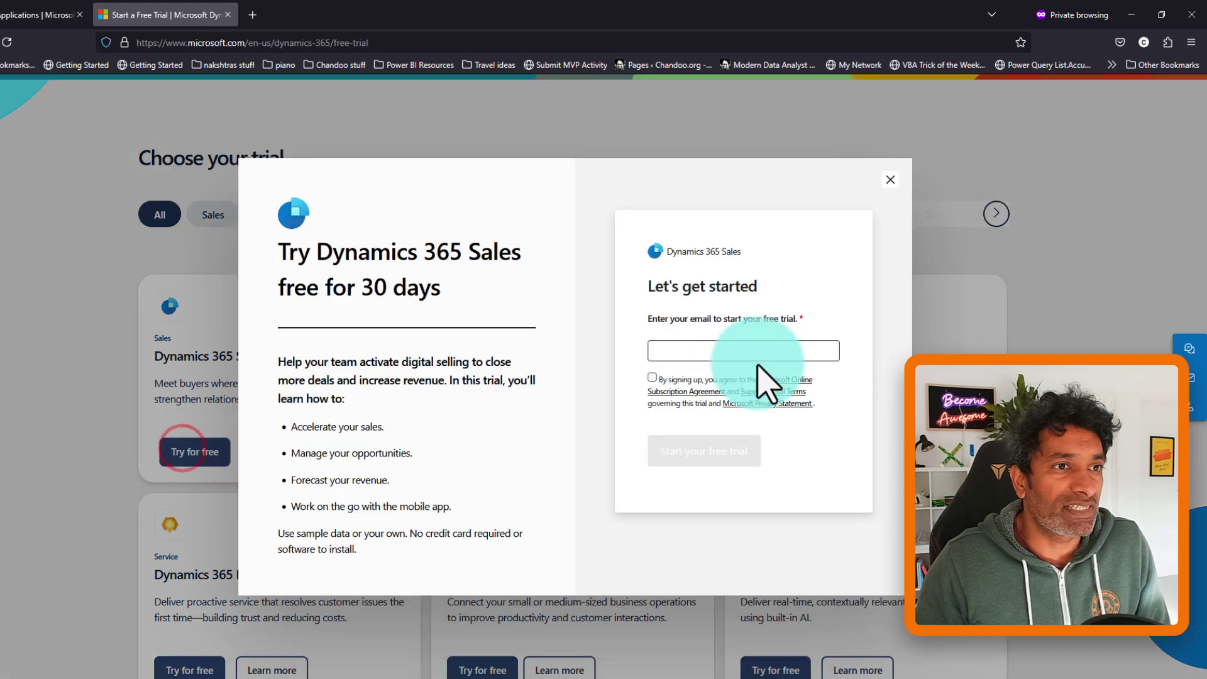
pyautogui.click(688, 351)
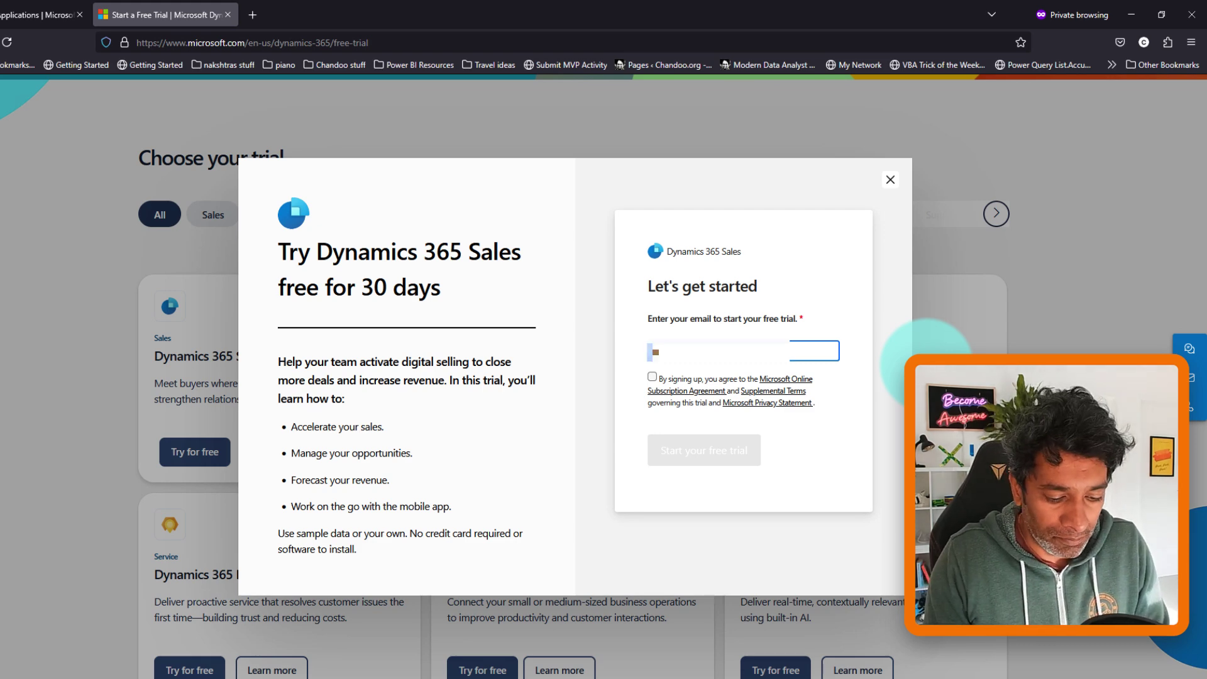
pyautogui.hotkey('ctrl', 'v')
# - Accept the trial subscription terms and choose to set up a new account
pyautogui.click(723, 443)
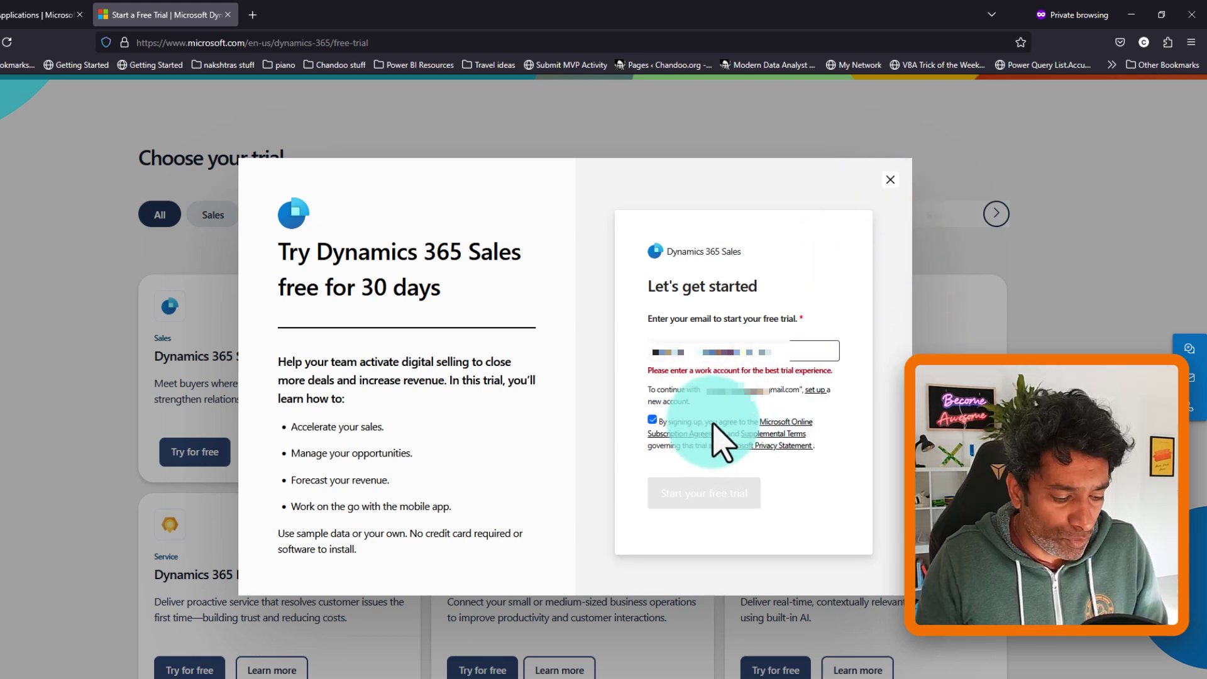
pyautogui.moveTo(732, 371); pyautogui.dragTo(846, 379)
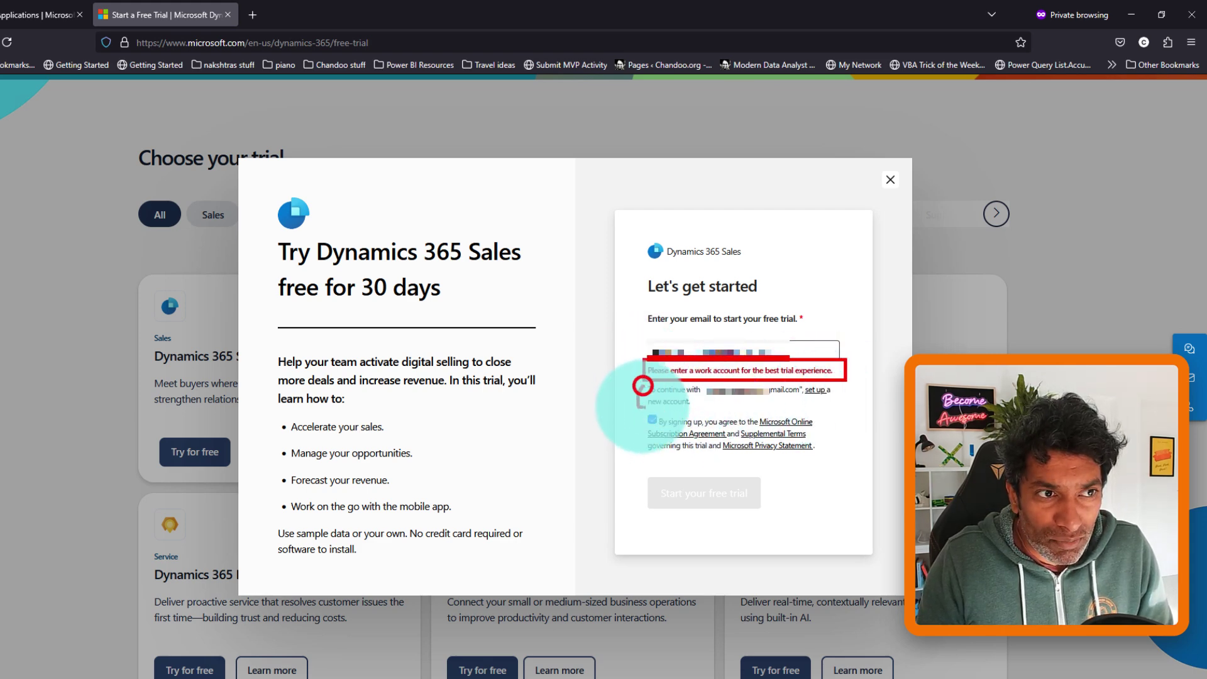
pyautogui.moveTo(642, 385); pyautogui.dragTo(641, 407)
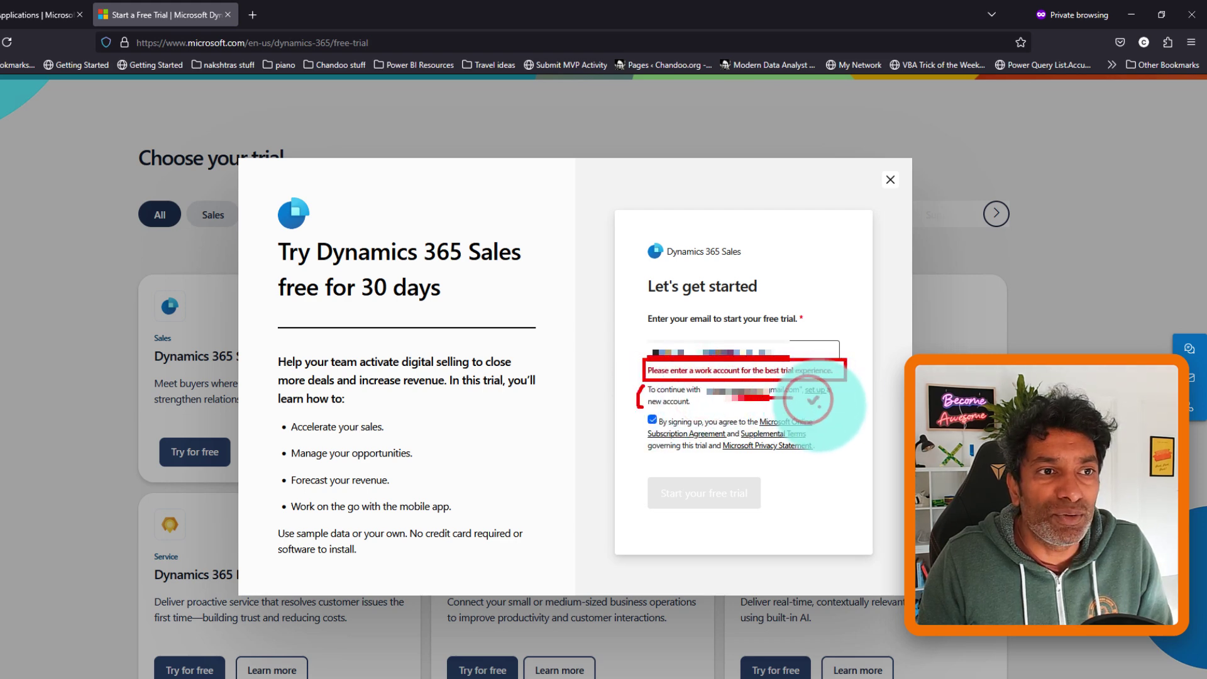
pyautogui.press('Escape')
pyautogui.click(815, 390)
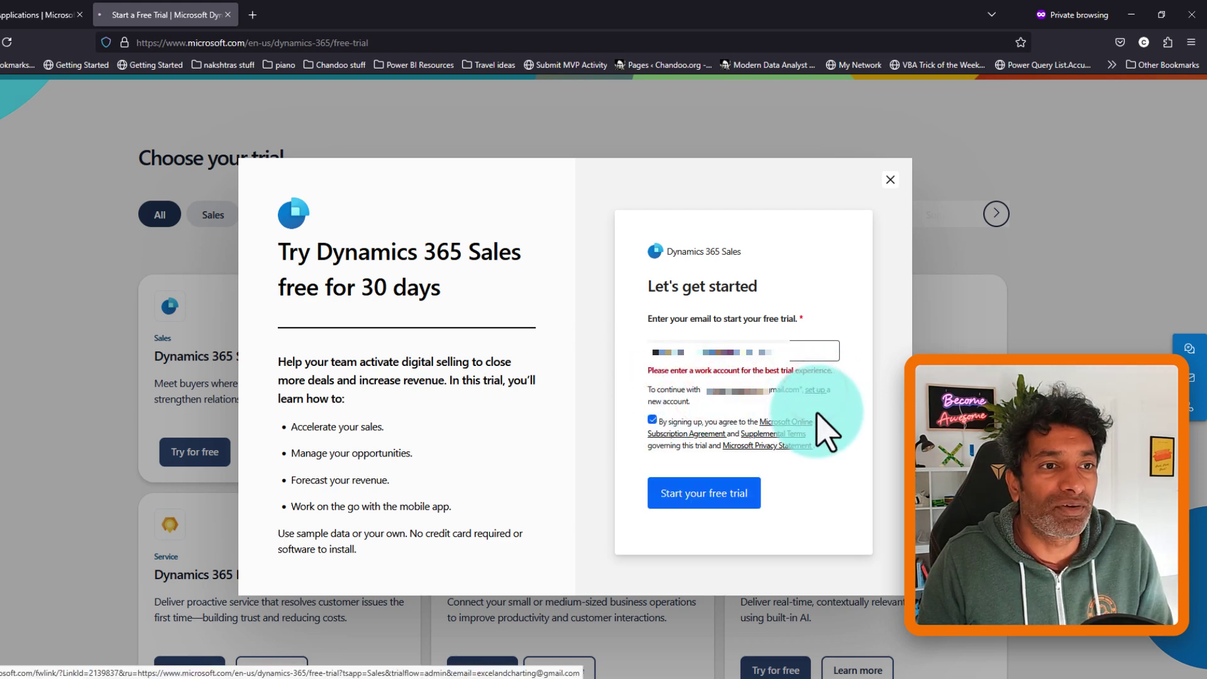
# - Start the Sales Premium trial, solve the robot puzzle, submit the email and choose Set up account
pyautogui.click(720, 498)
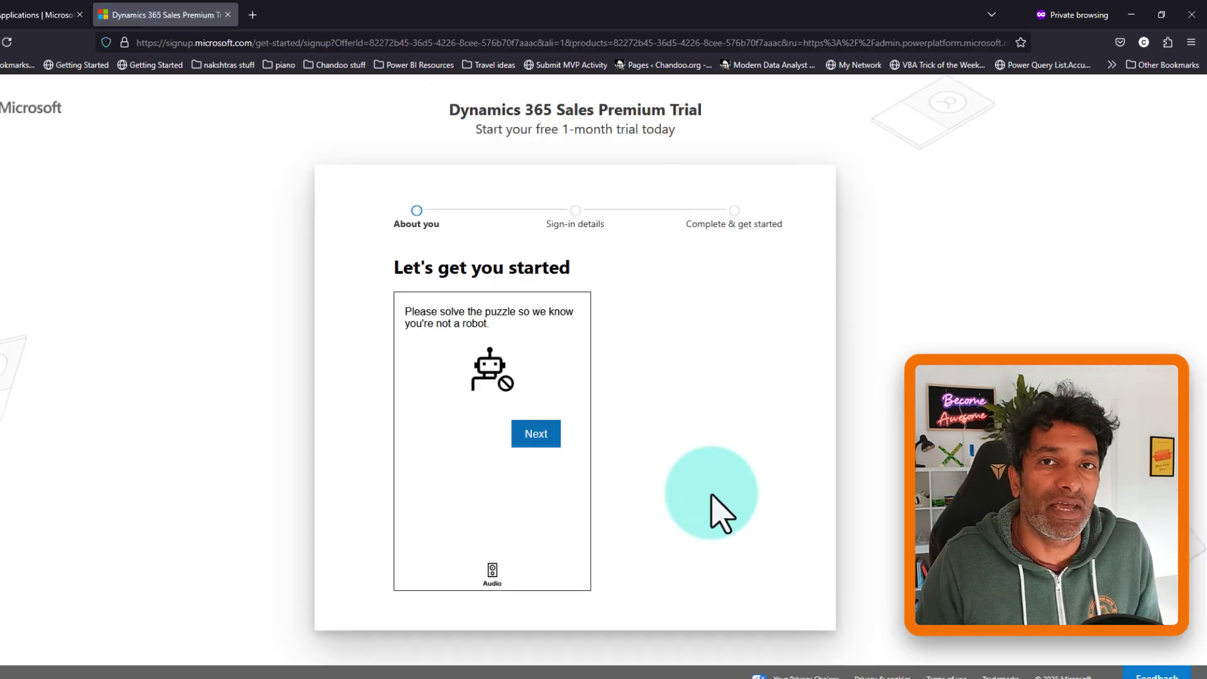
pyautogui.click(554, 434)
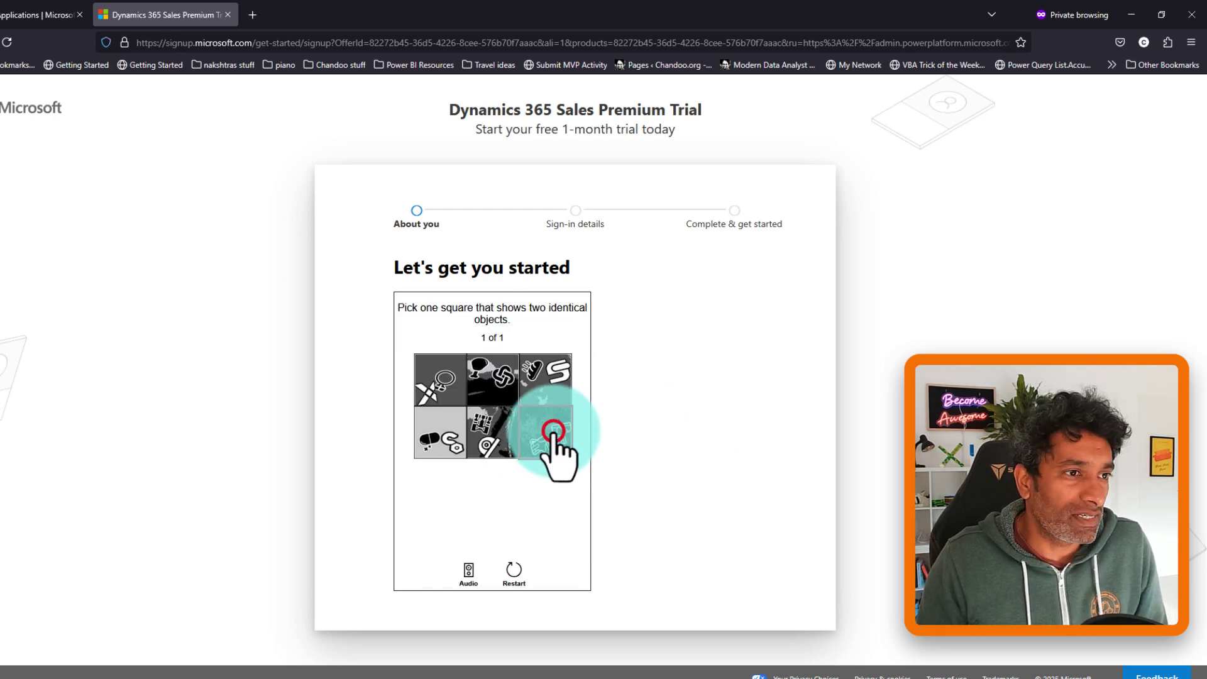
pyautogui.click(421, 404)
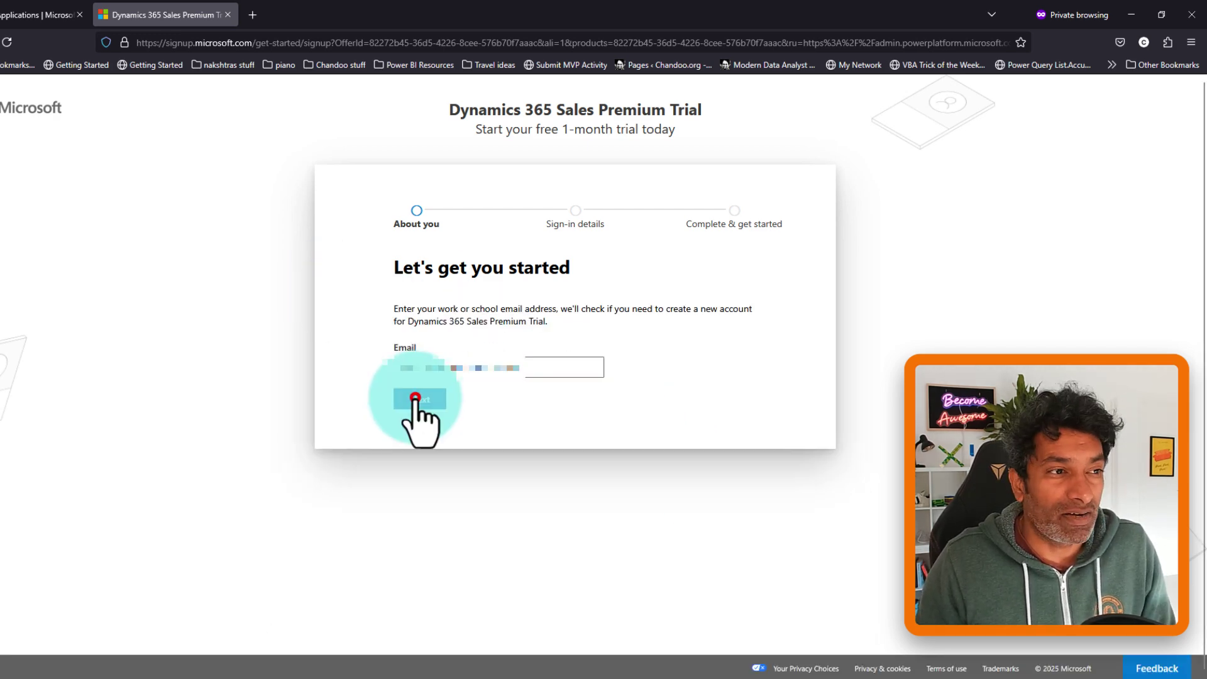
pyautogui.click(415, 398)
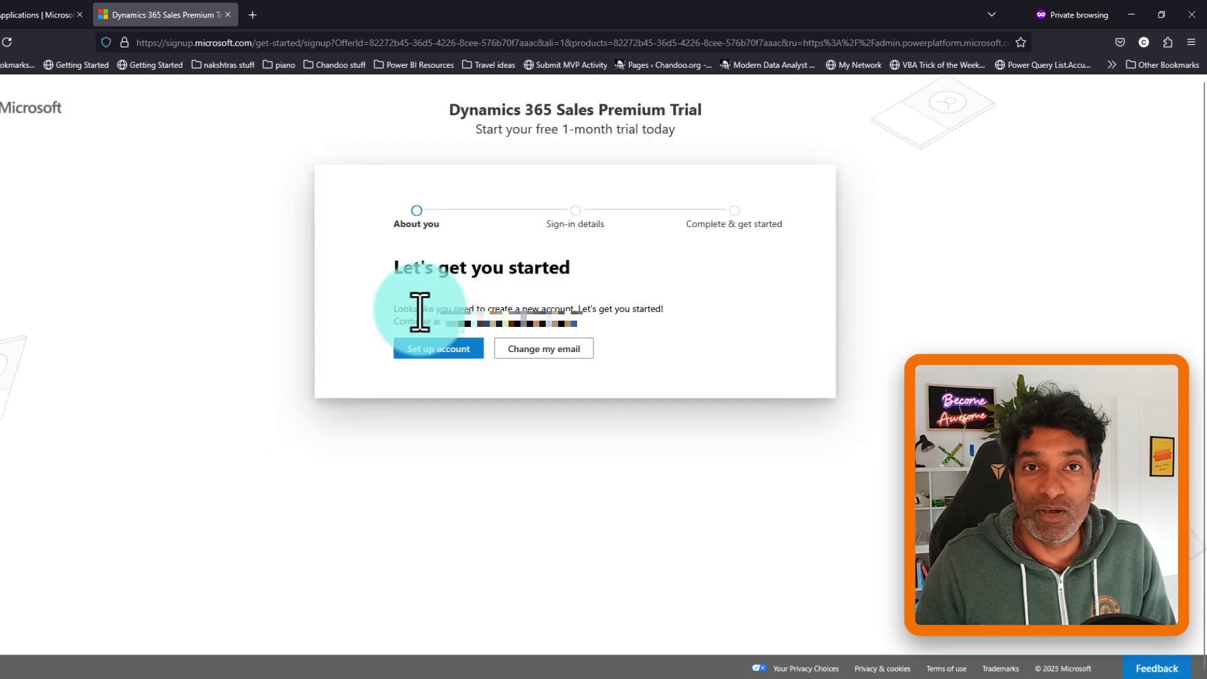
pyautogui.click(437, 350)
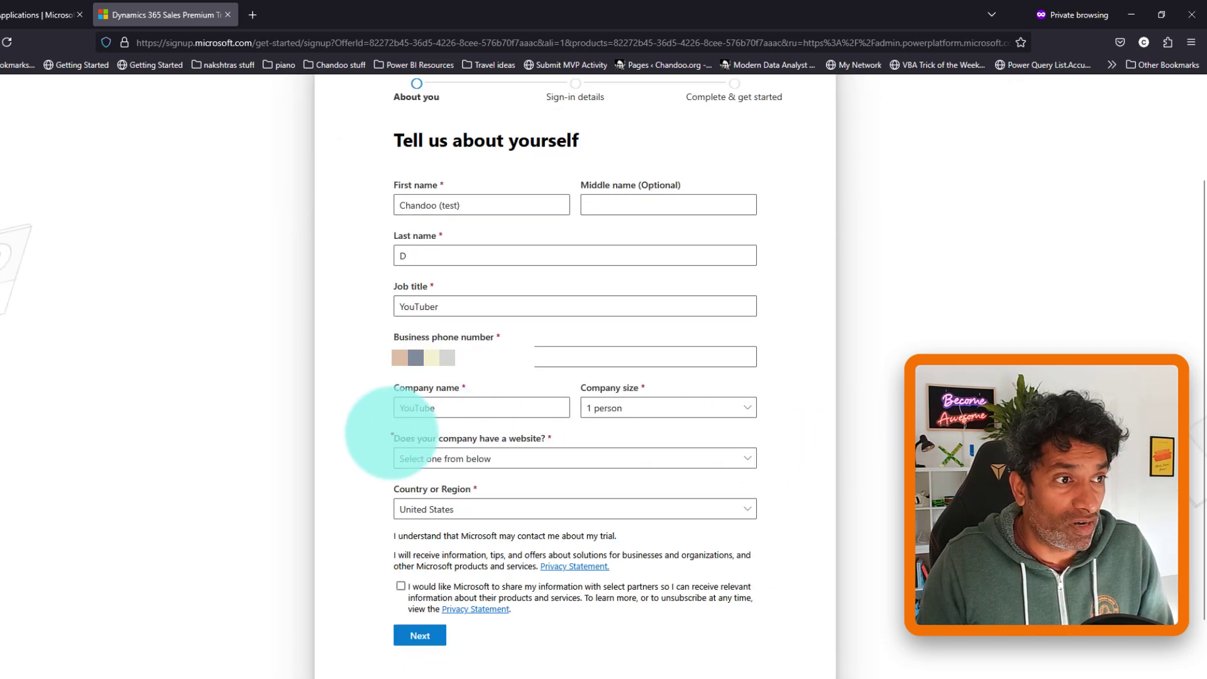
# - Answer No to having a company website, set country to New Zealand, and submit the details form
pyautogui.moveTo(380, 427); pyautogui.dragTo(743, 476)
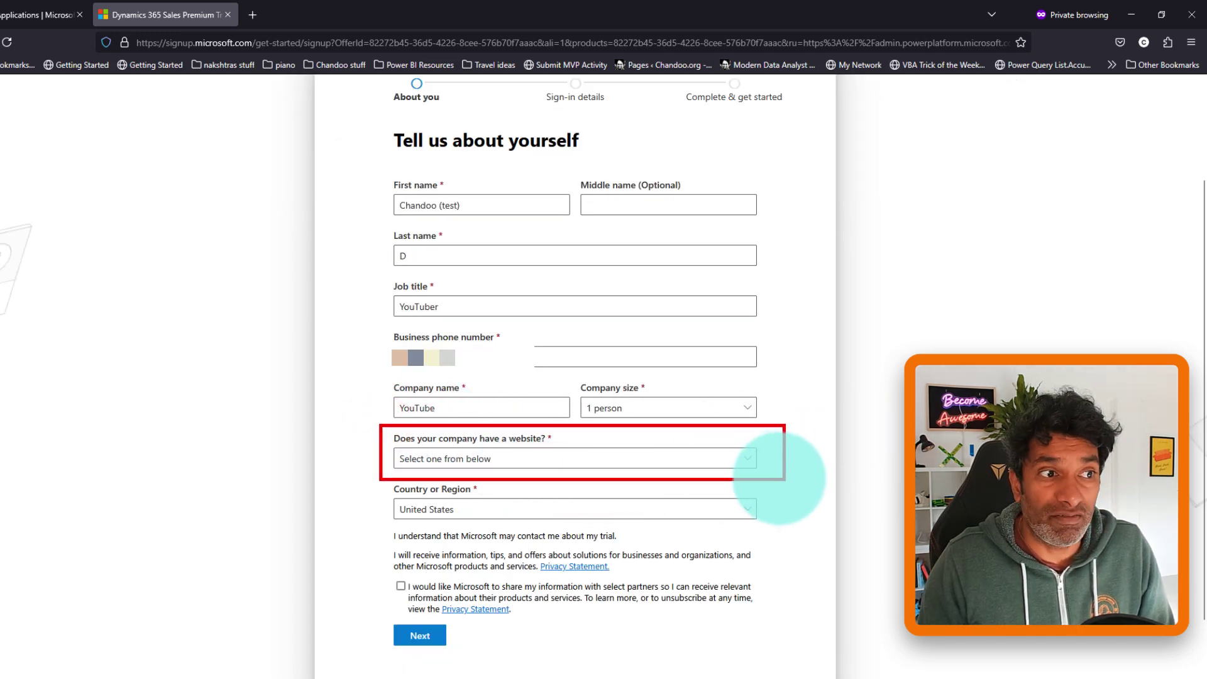
pyautogui.click(444, 463)
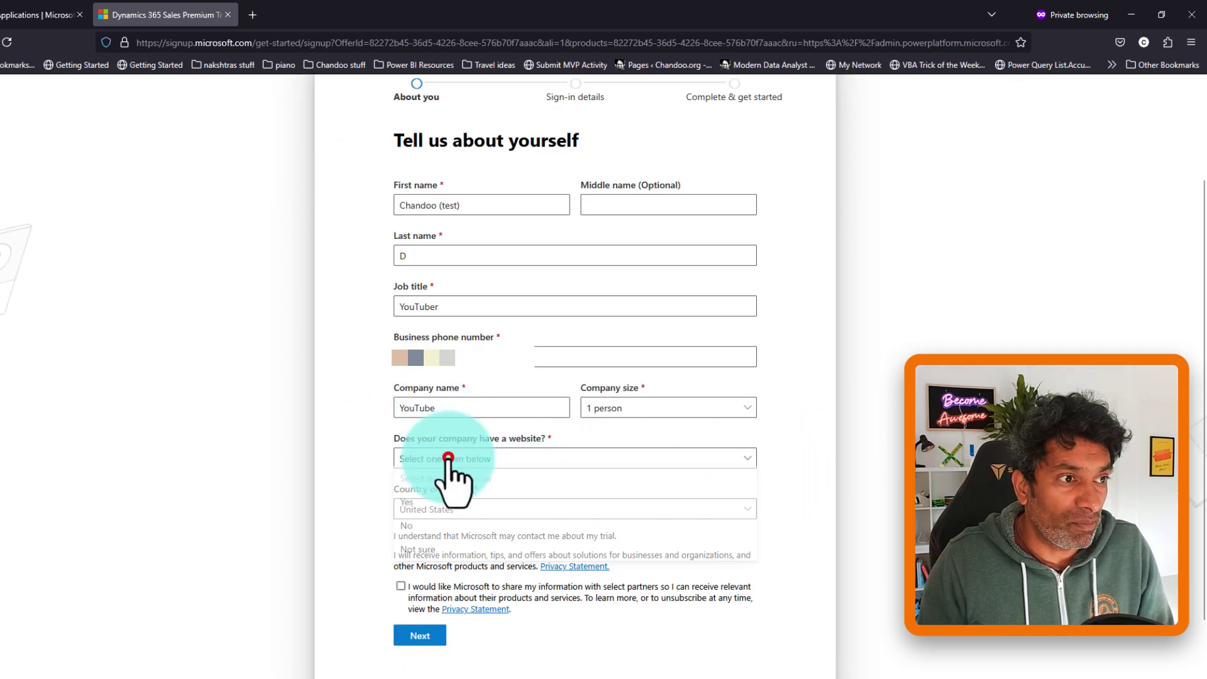
pyautogui.click(413, 527)
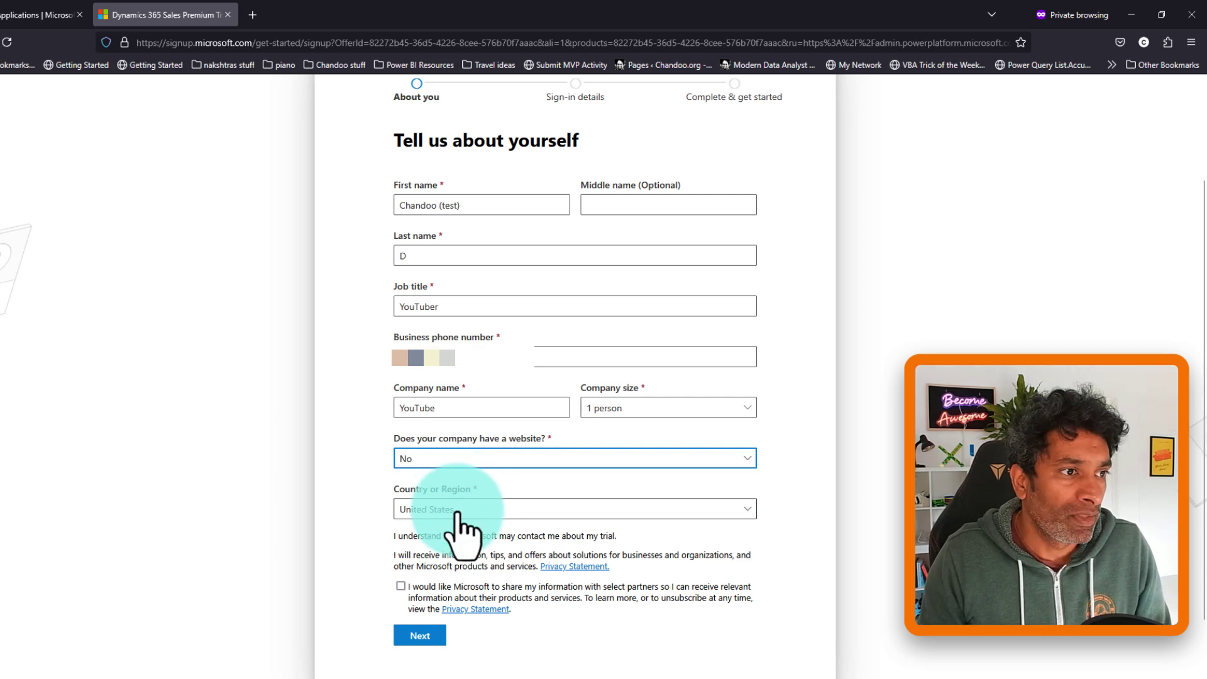
pyautogui.click(487, 517)
pyautogui.write('new z')
pyautogui.press('Return')
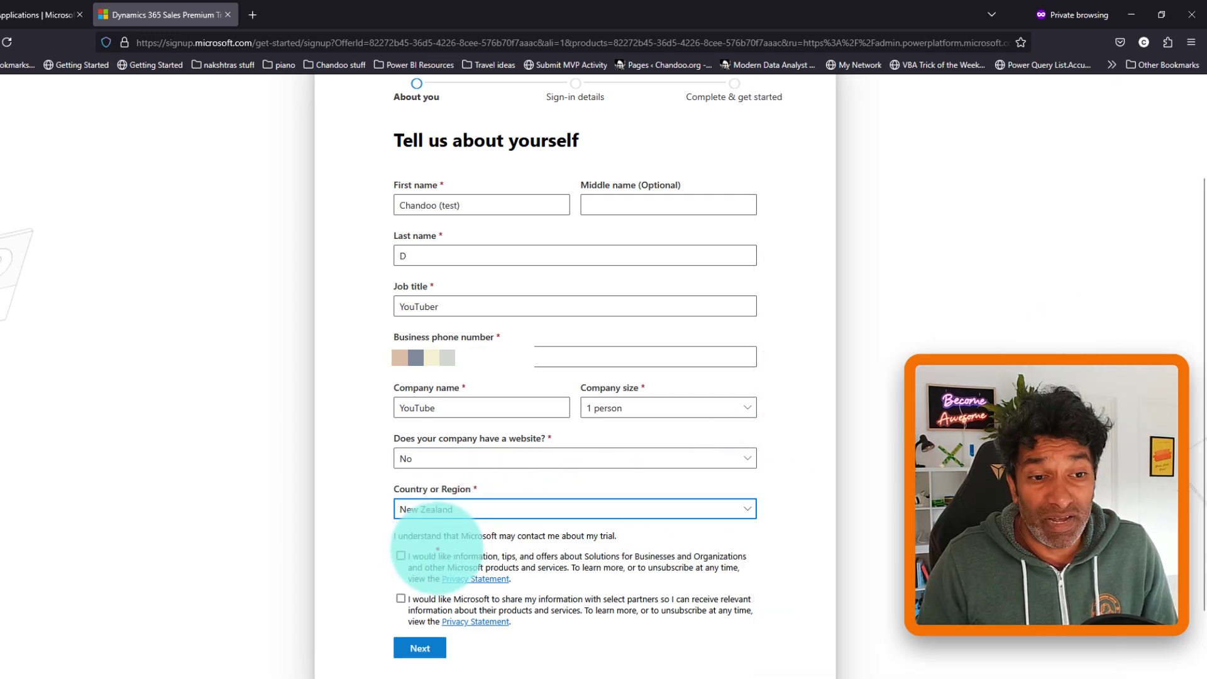
pyautogui.click(390, 553)
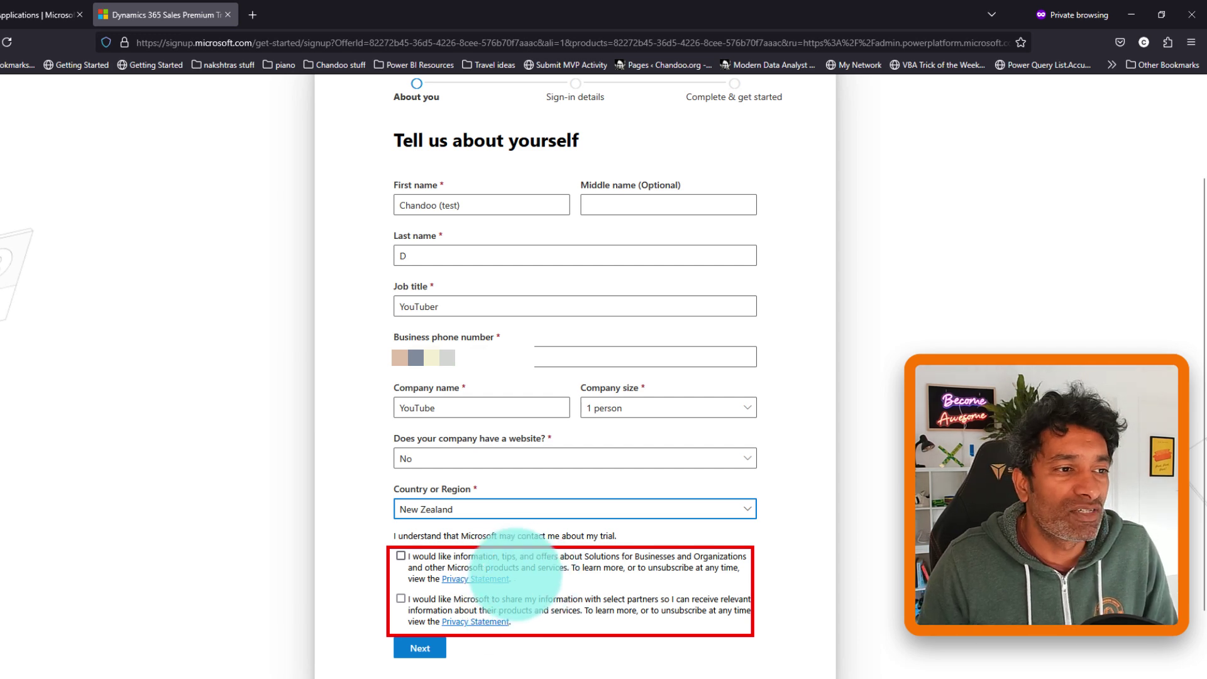
pyautogui.click(425, 648)
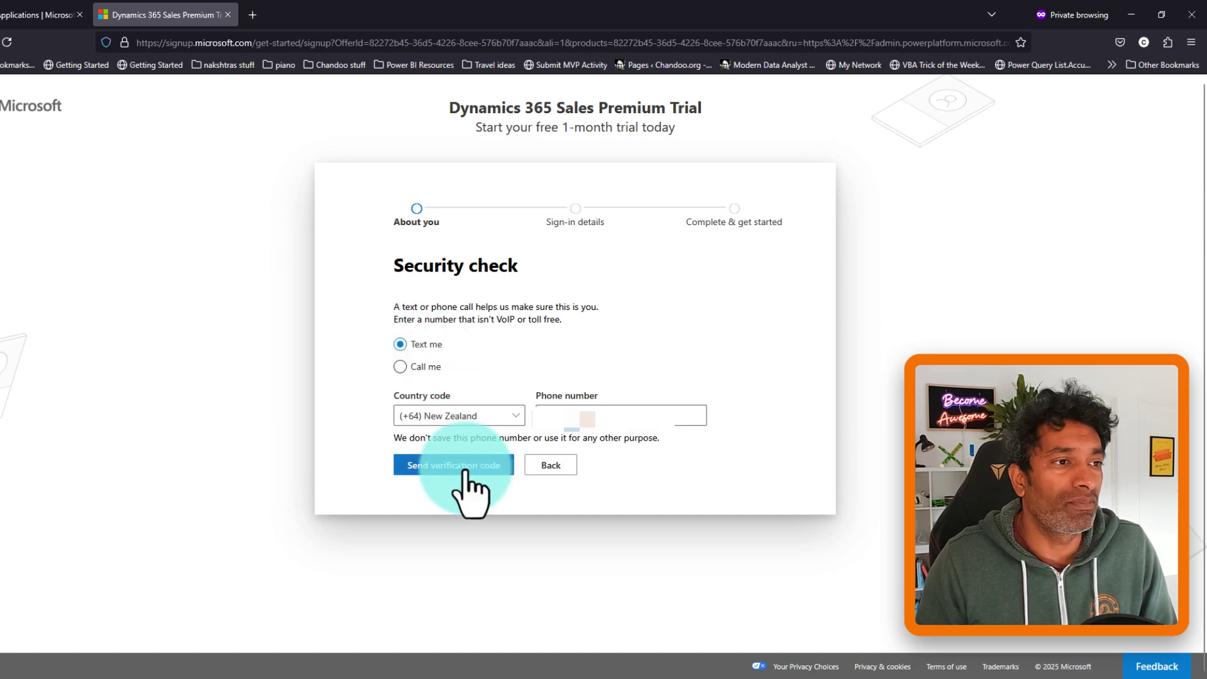
# - Send a text-message verification code and verify the phone with it
pyautogui.click(467, 471)
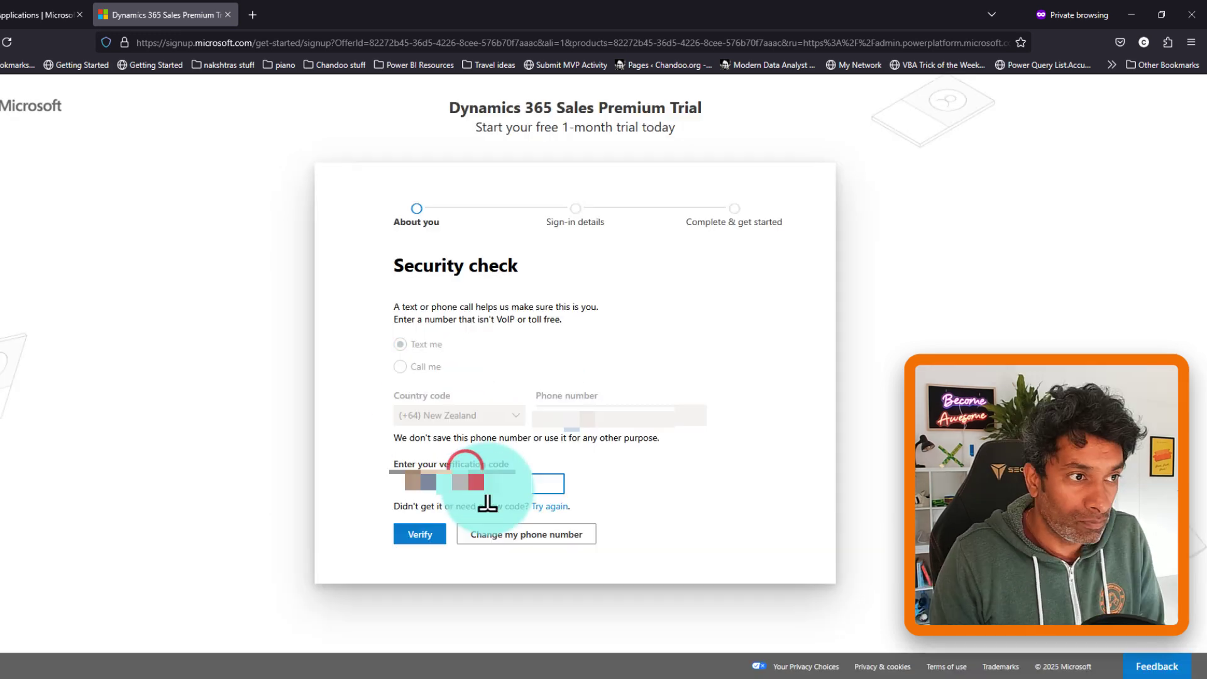
pyautogui.click(436, 542)
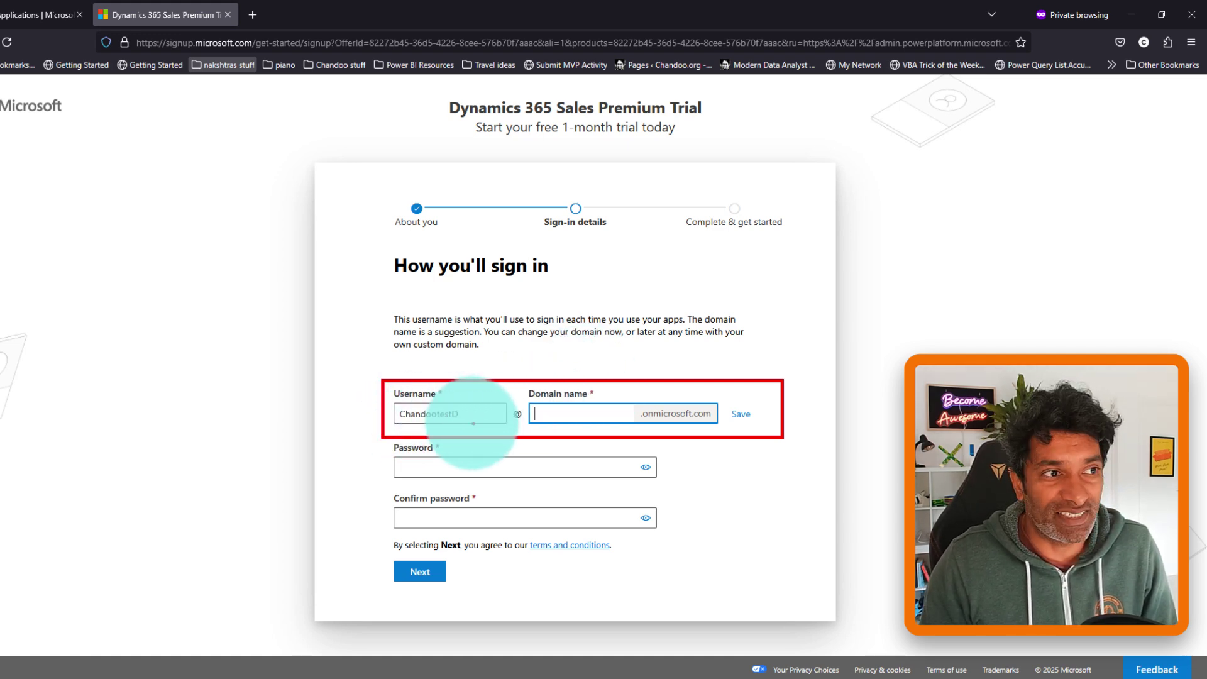
# - Set a new username, save a custom onmicrosoft.com domain, enter a password and create the account
pyautogui.hotkey('shift', 'Tab')
pyautogui.write('powerb')
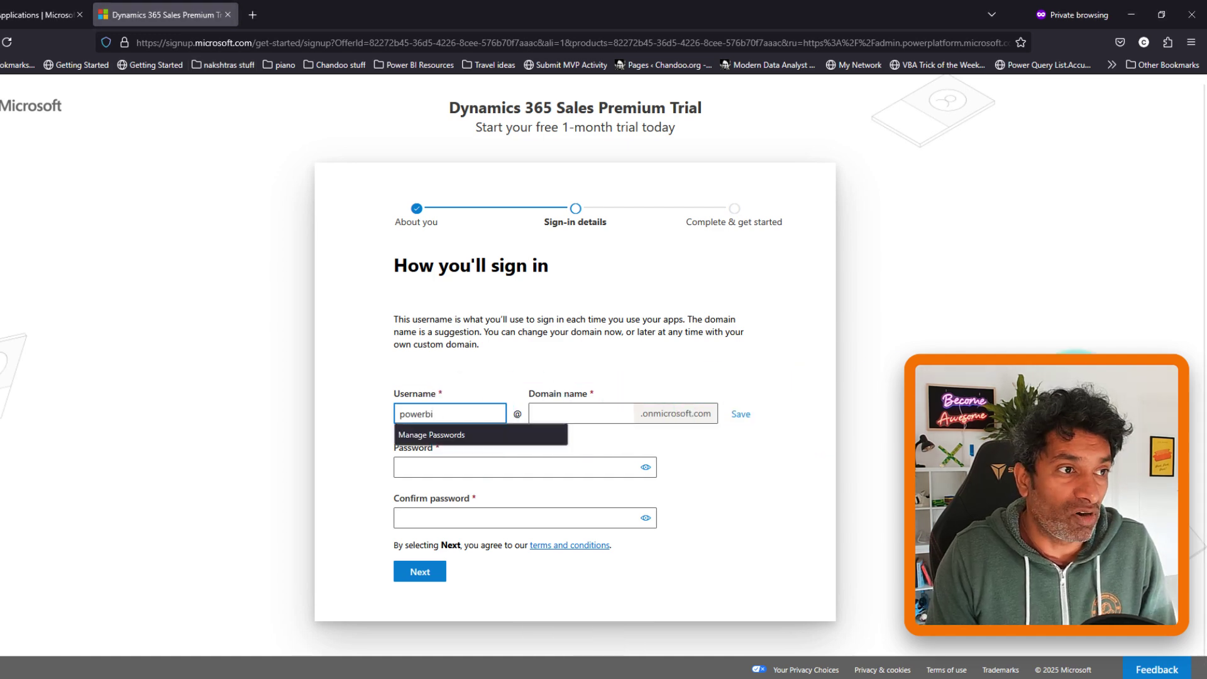
pyautogui.press('Tab')
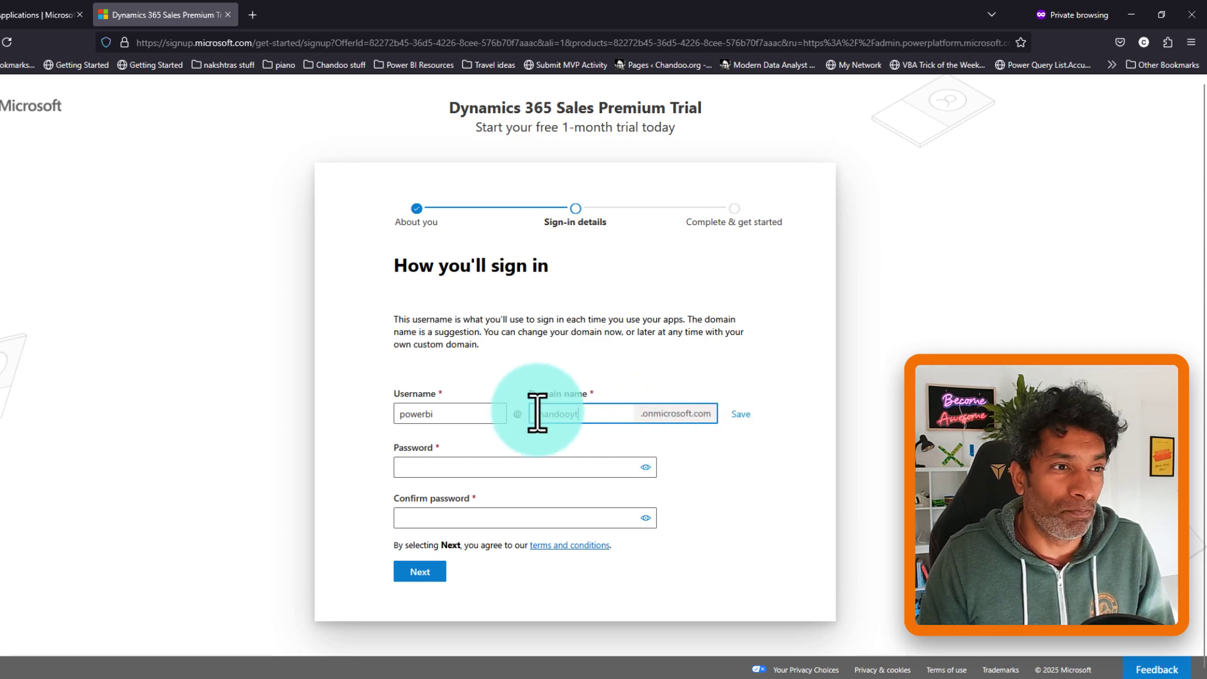
pyautogui.click(498, 467)
pyautogui.click(767, 474)
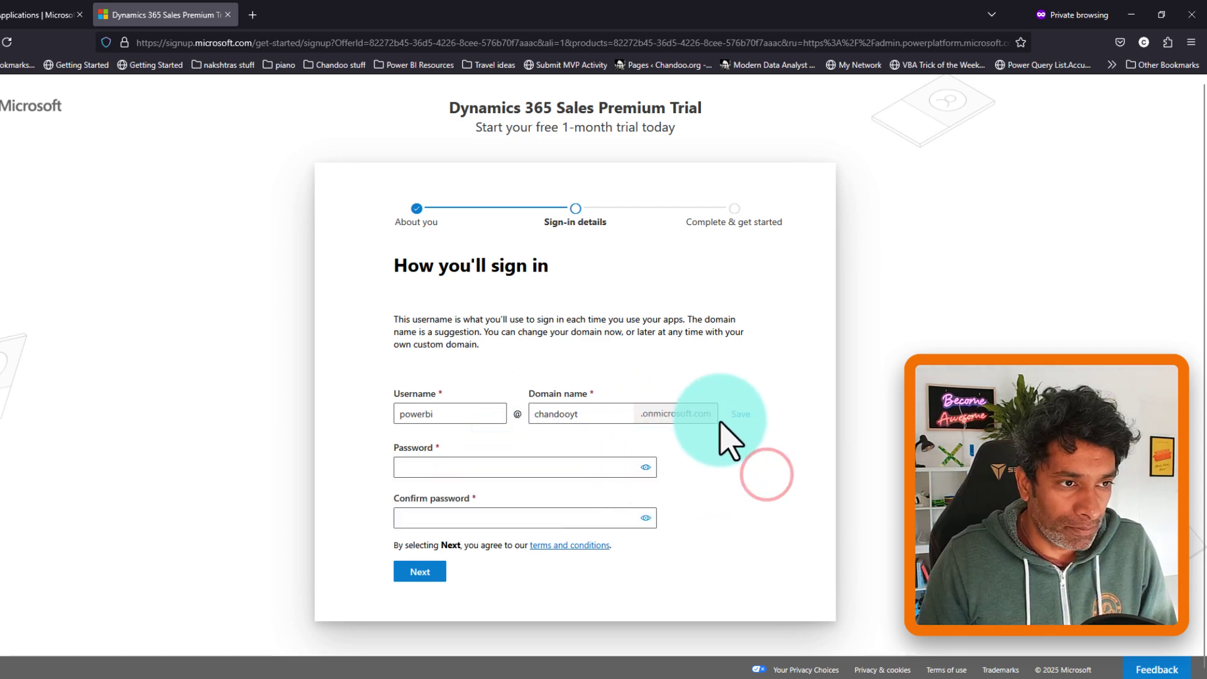
pyautogui.click(739, 414)
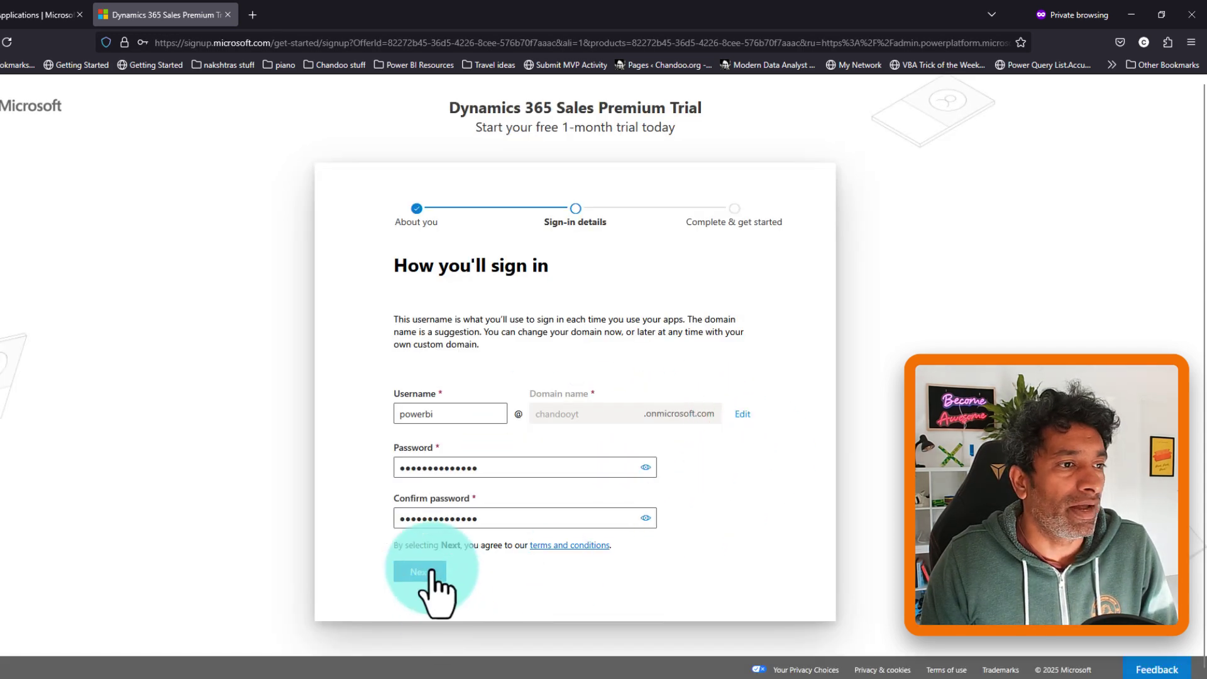
pyautogui.click(431, 571)
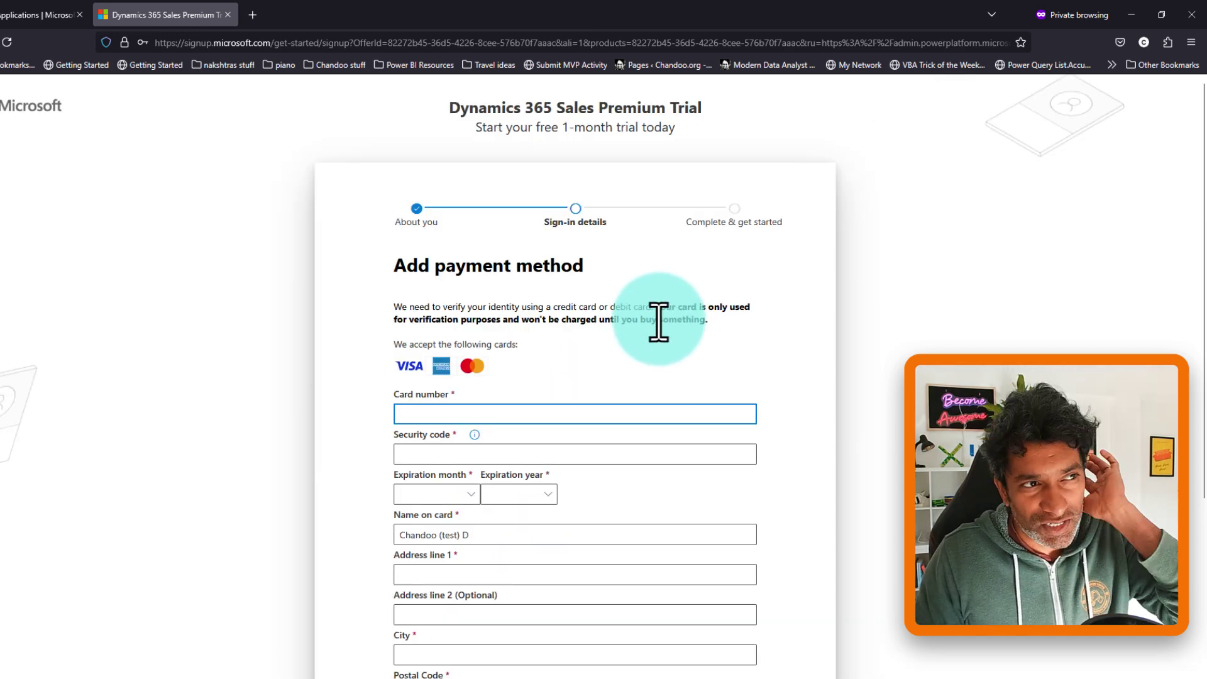
# - Look over the Add payment method form without filling it, then minimize the browser
pyautogui.scroll(-5, 637, 386)
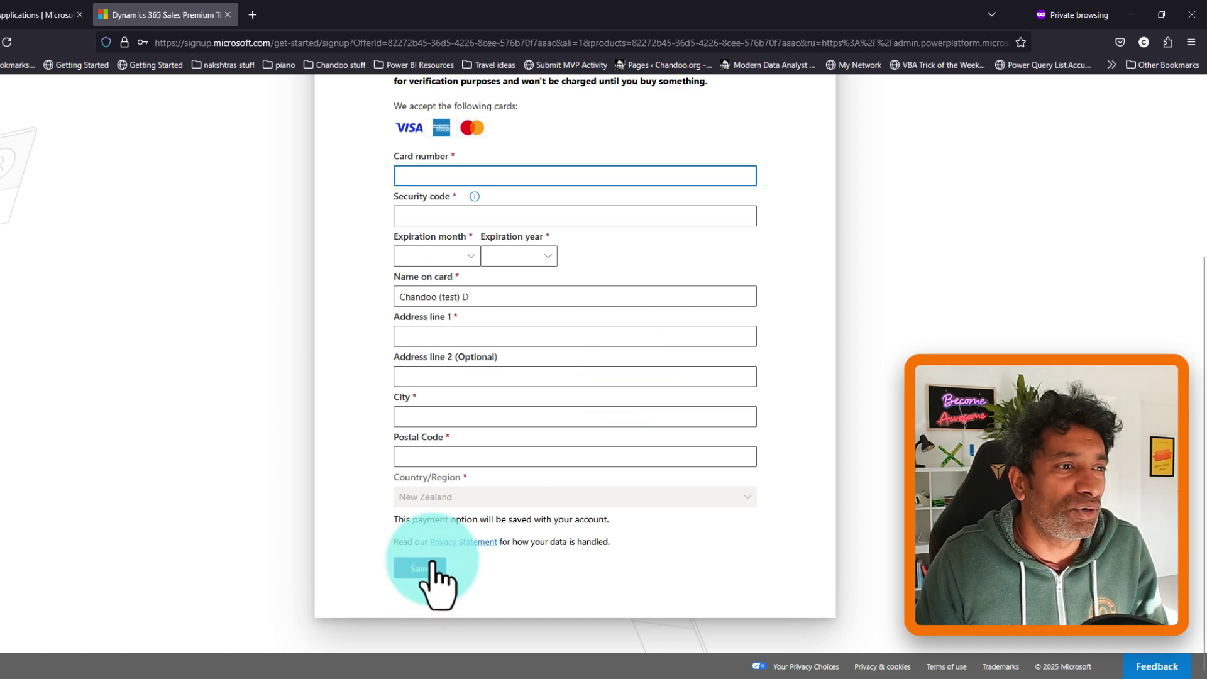
pyautogui.scroll(5, 545, 463)
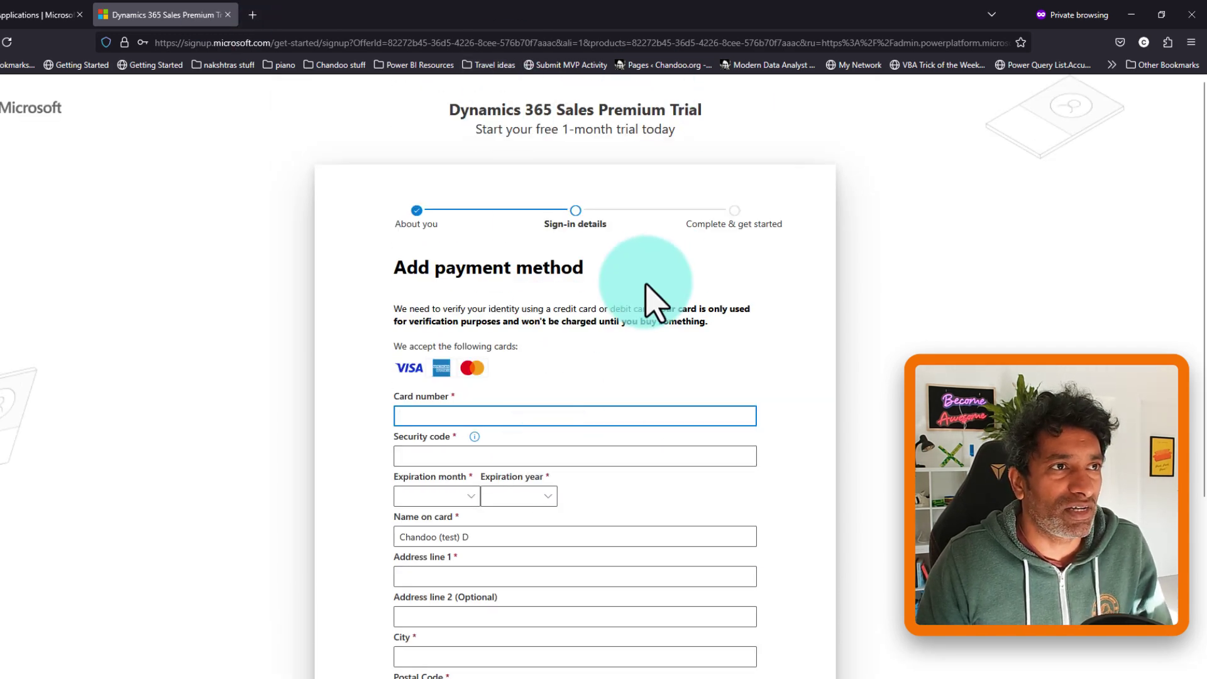
pyautogui.click(1135, 15)
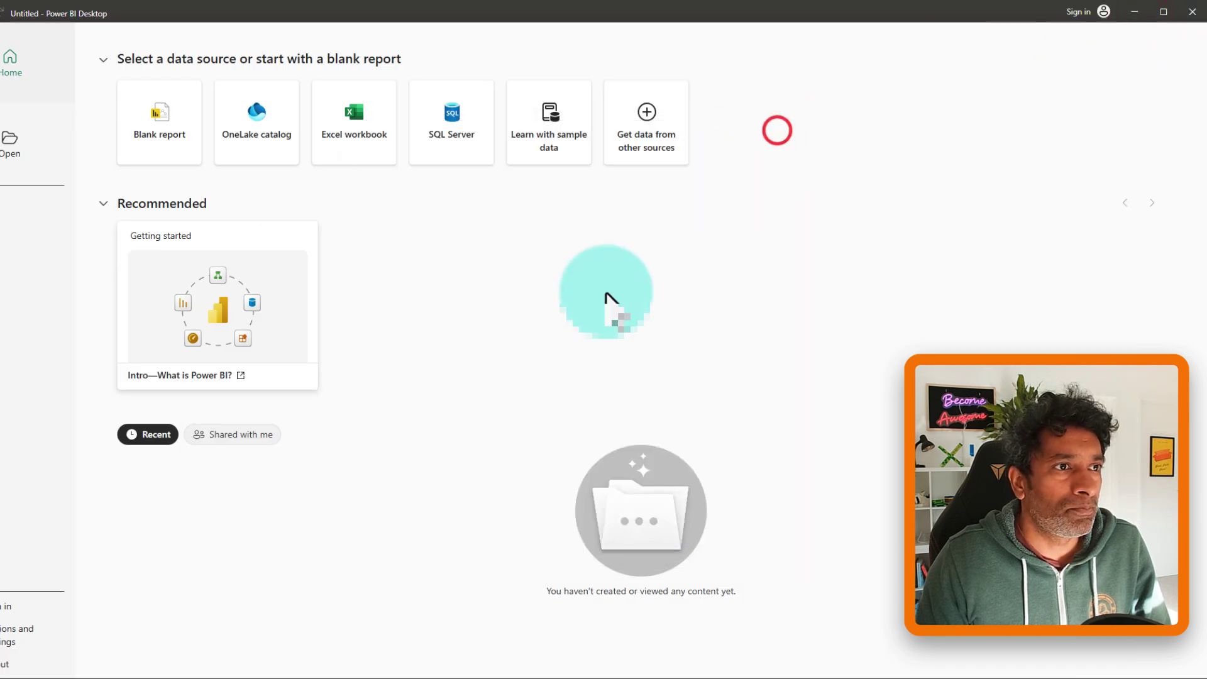
# - Sign in to Power BI Desktop with the new onmicrosoft.com work email, fixing the domain typo
pyautogui.click(1078, 11)
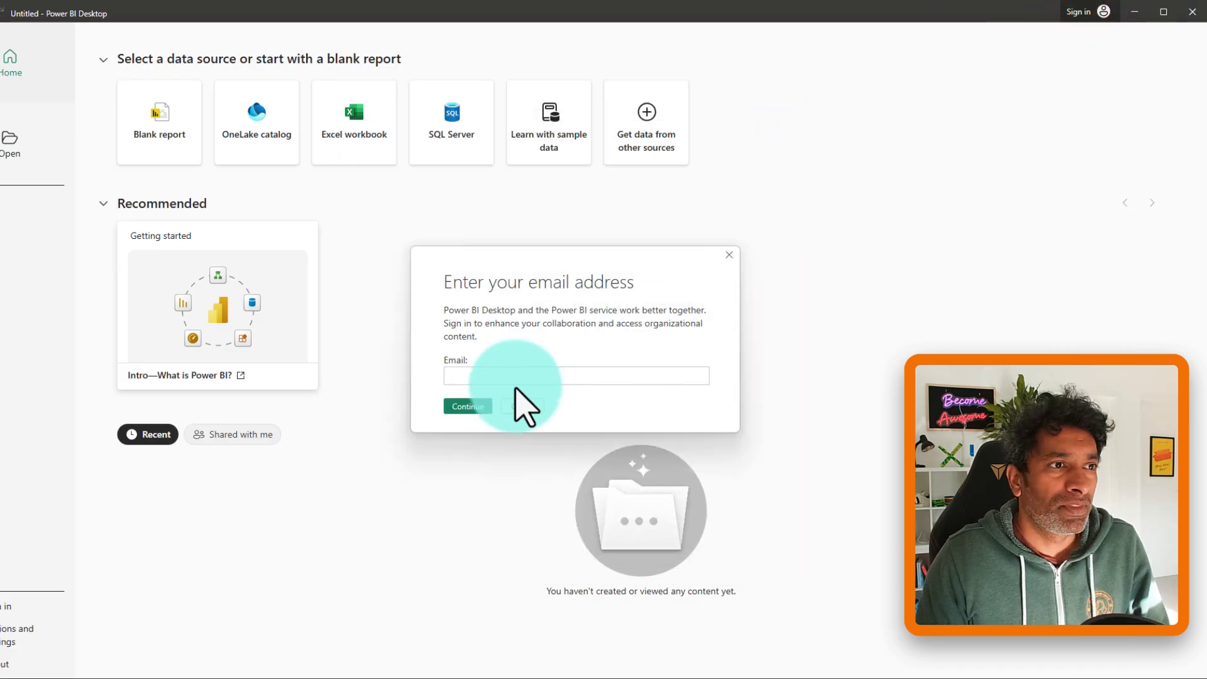
pyautogui.click(514, 376)
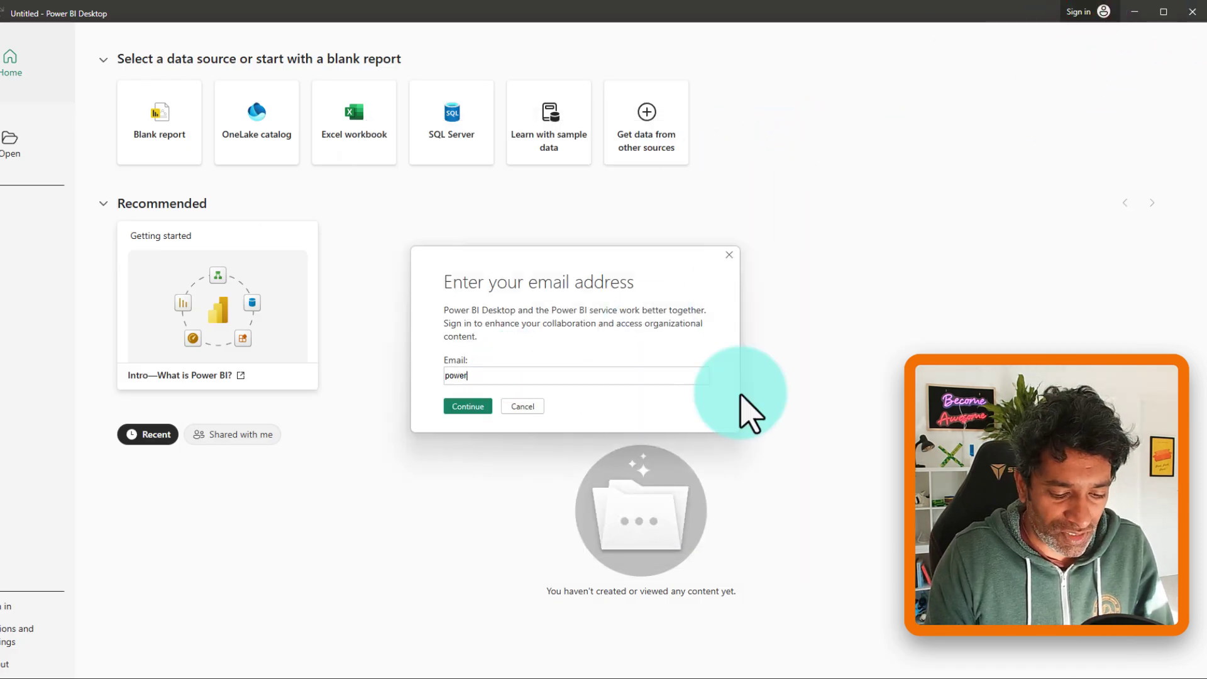
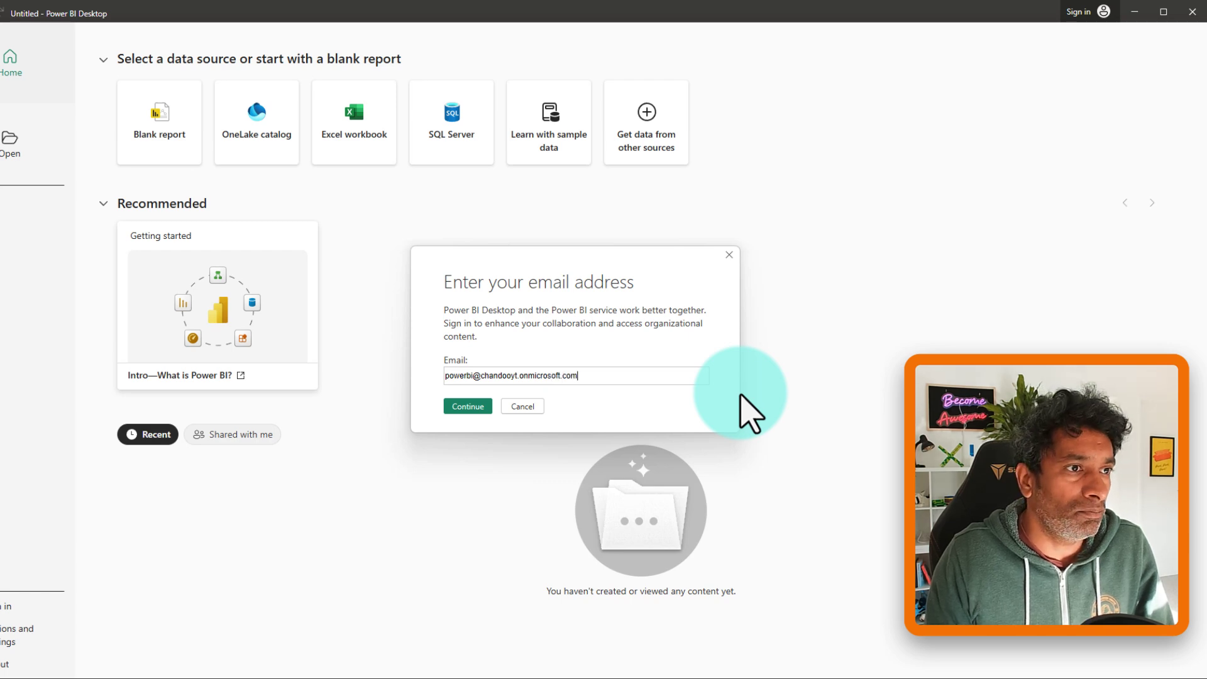
pyautogui.click(468, 406)
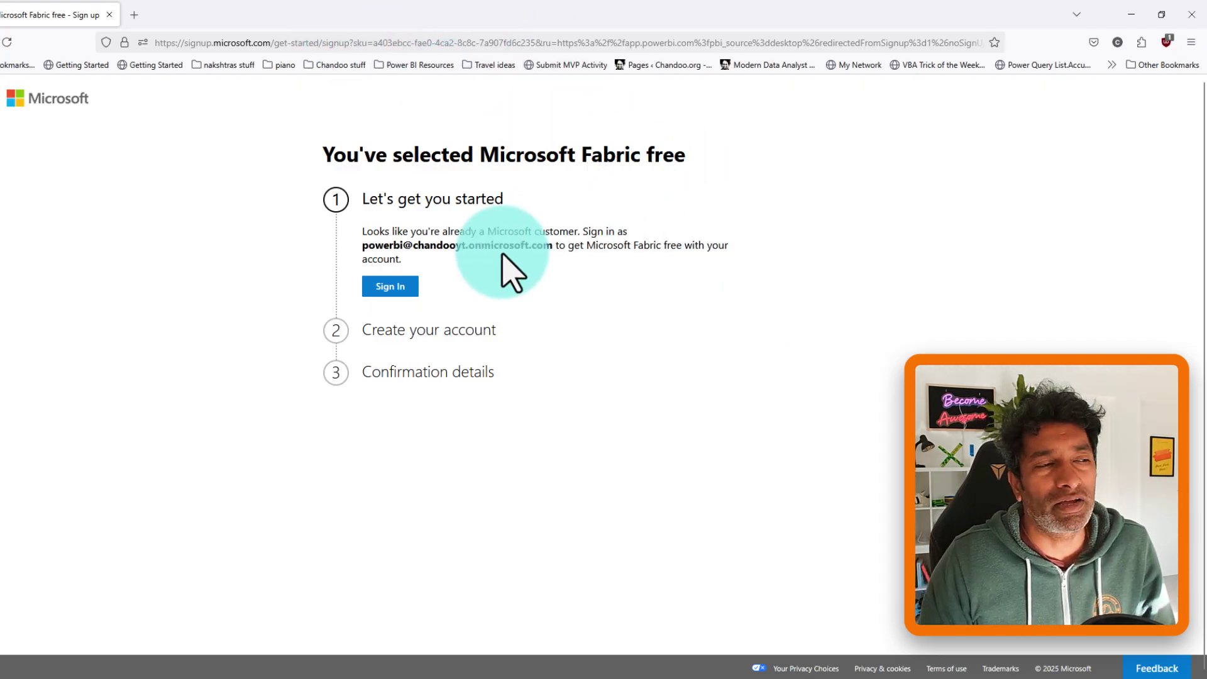
# - Sign in with the work account and enter the business phone number on the Fabric signup form
pyautogui.click(394, 286)
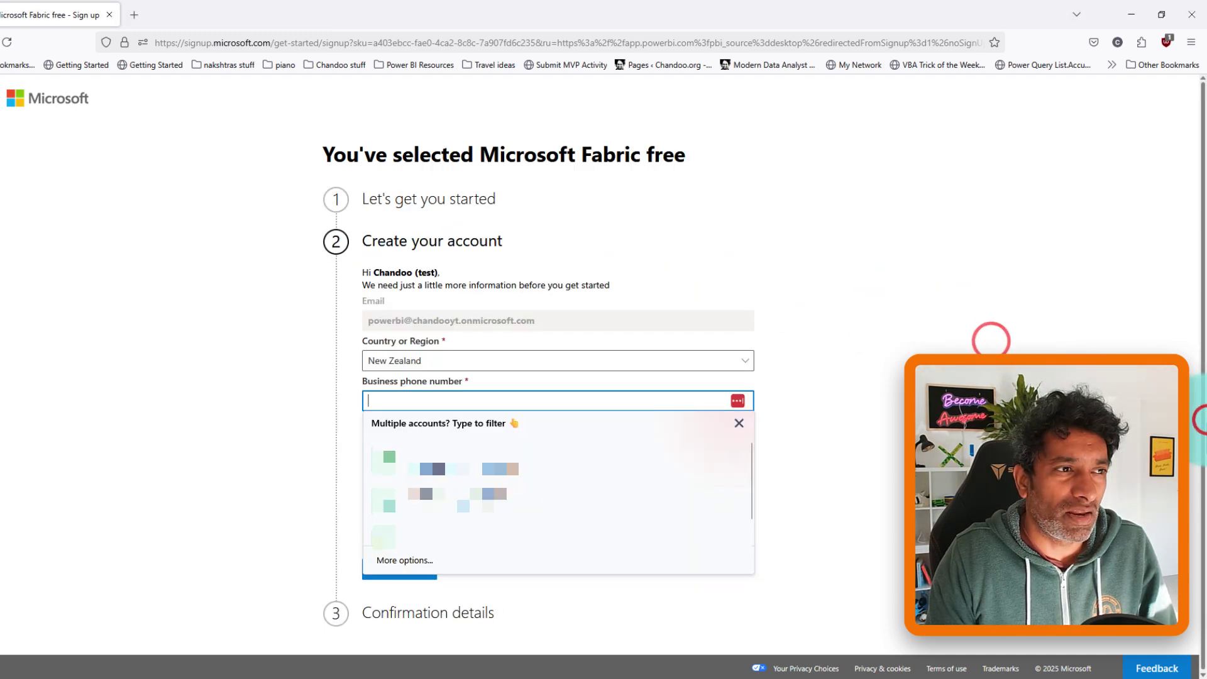
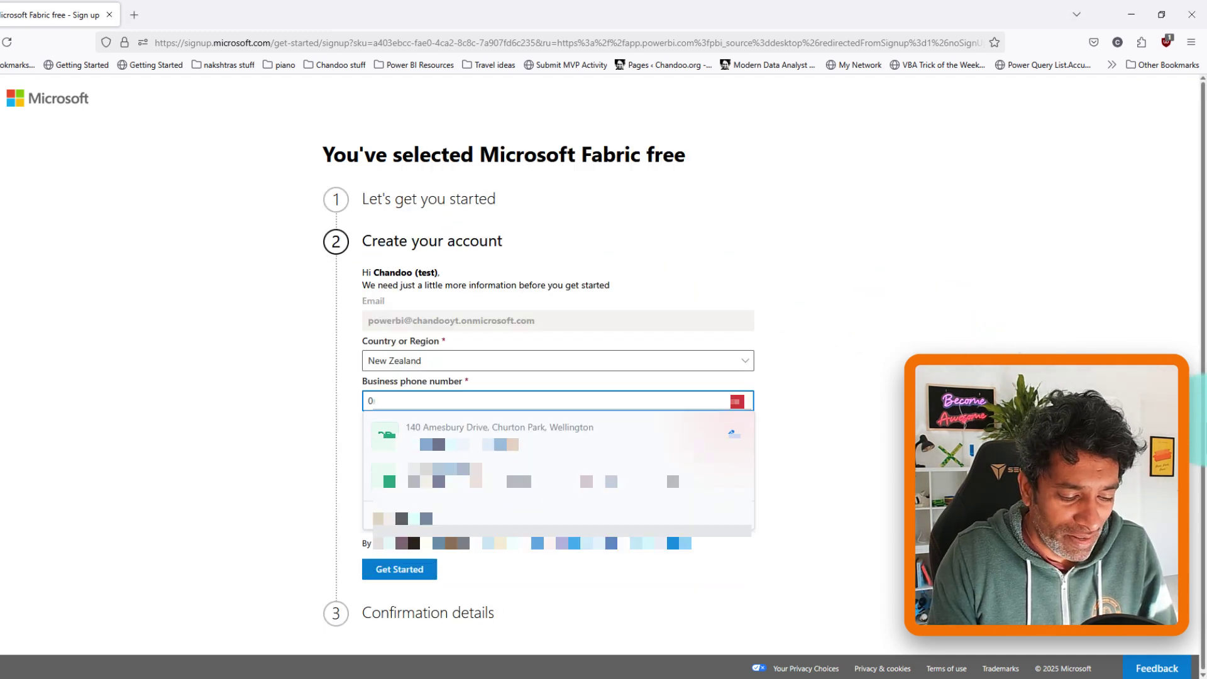
pyautogui.press('Tab')
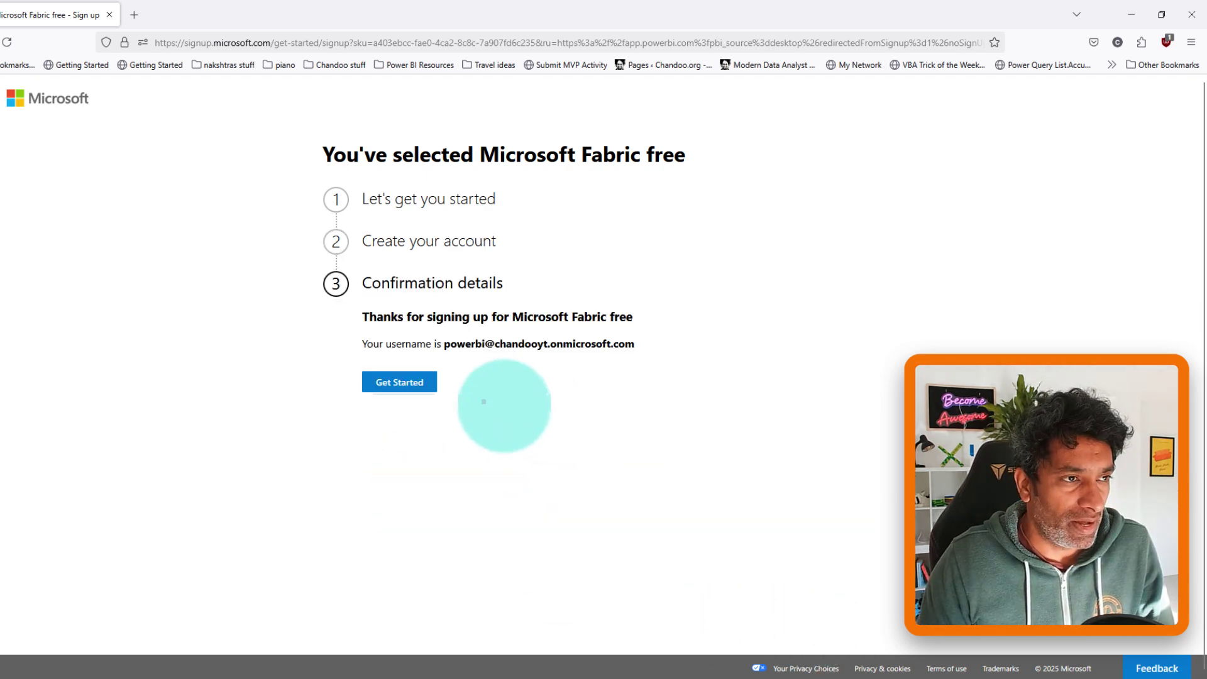
pyautogui.moveTo(352, 331); pyautogui.dragTo(656, 359)
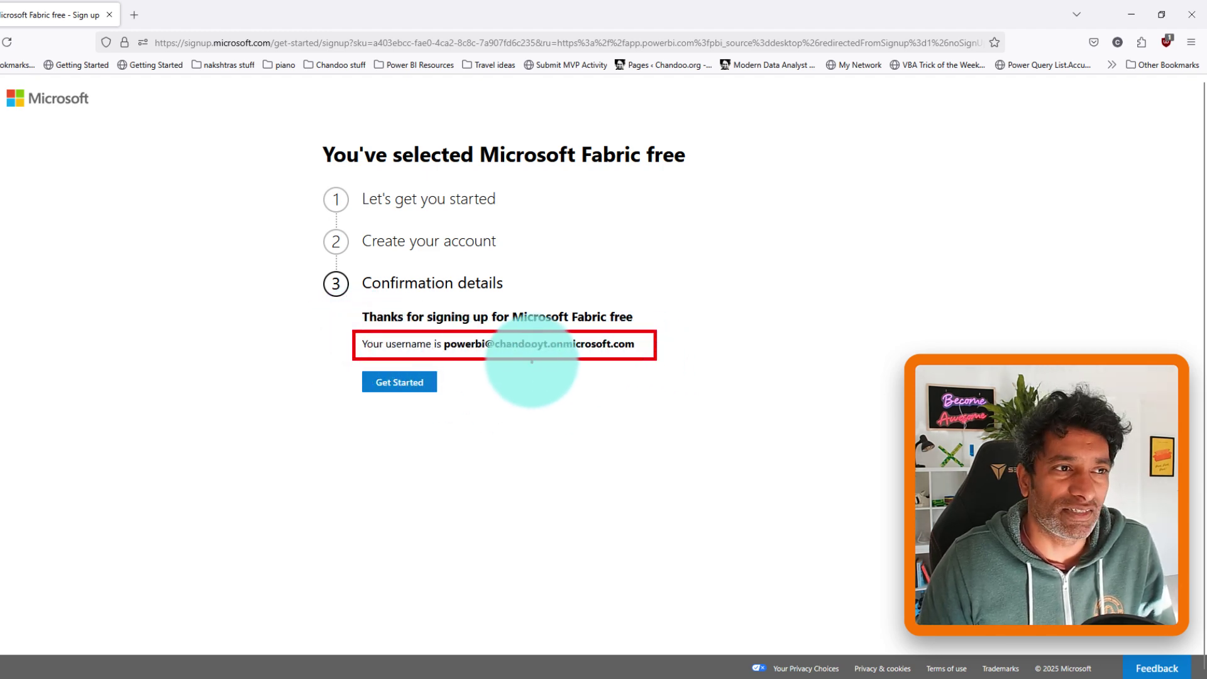
# - Open the Power BI service home at app.powerbi.com, then return to Power BI Desktop, now signed in
pyautogui.click(421, 388)
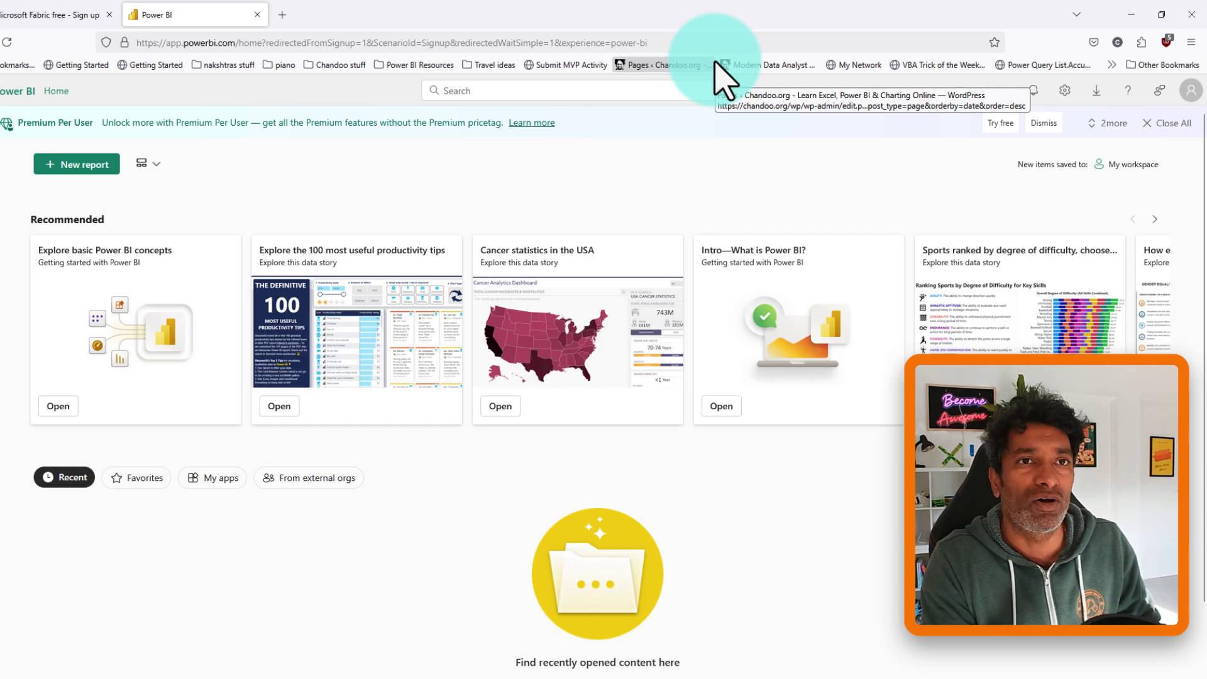
pyautogui.hotkey('alt', 'Tab')
pyautogui.click(712, 6)
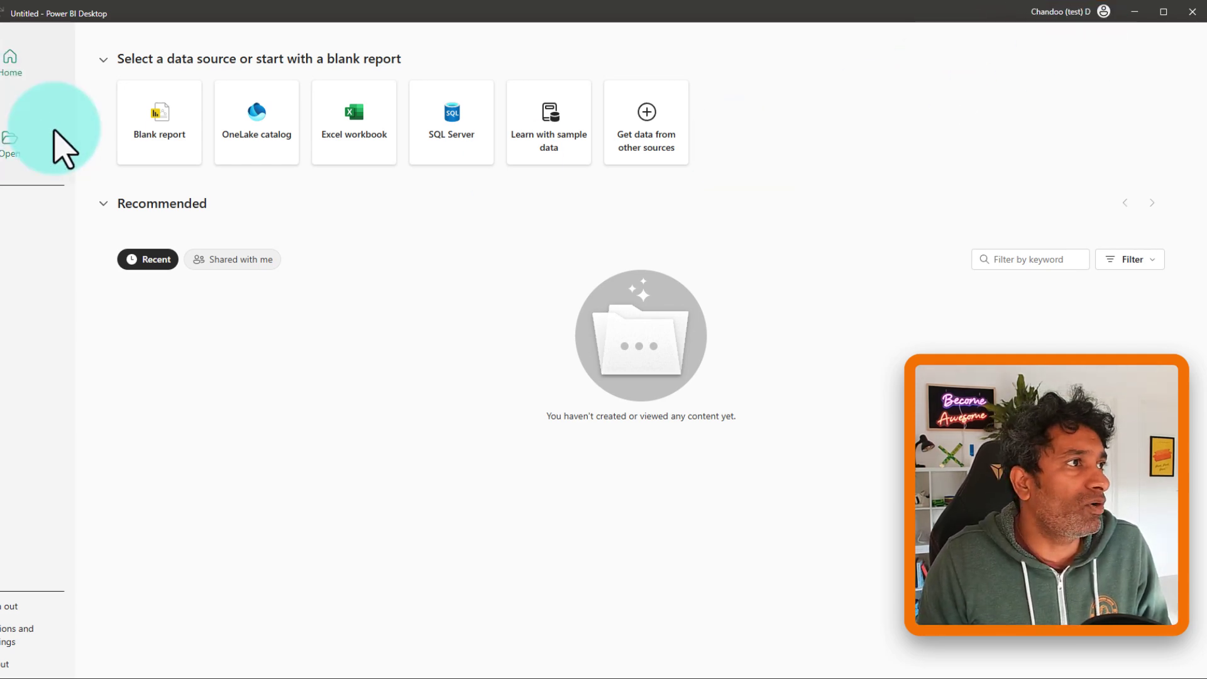
# - Create a blank report and close the Dark mode announcement dialog
pyautogui.click(167, 129)
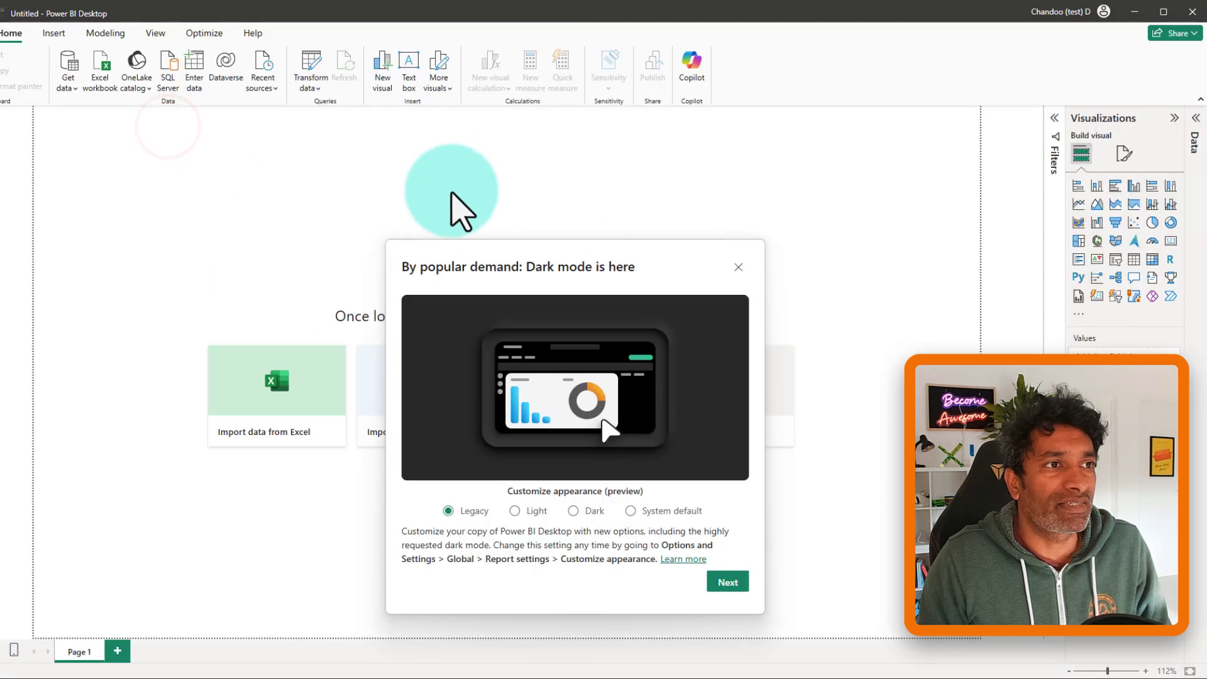
pyautogui.click(737, 268)
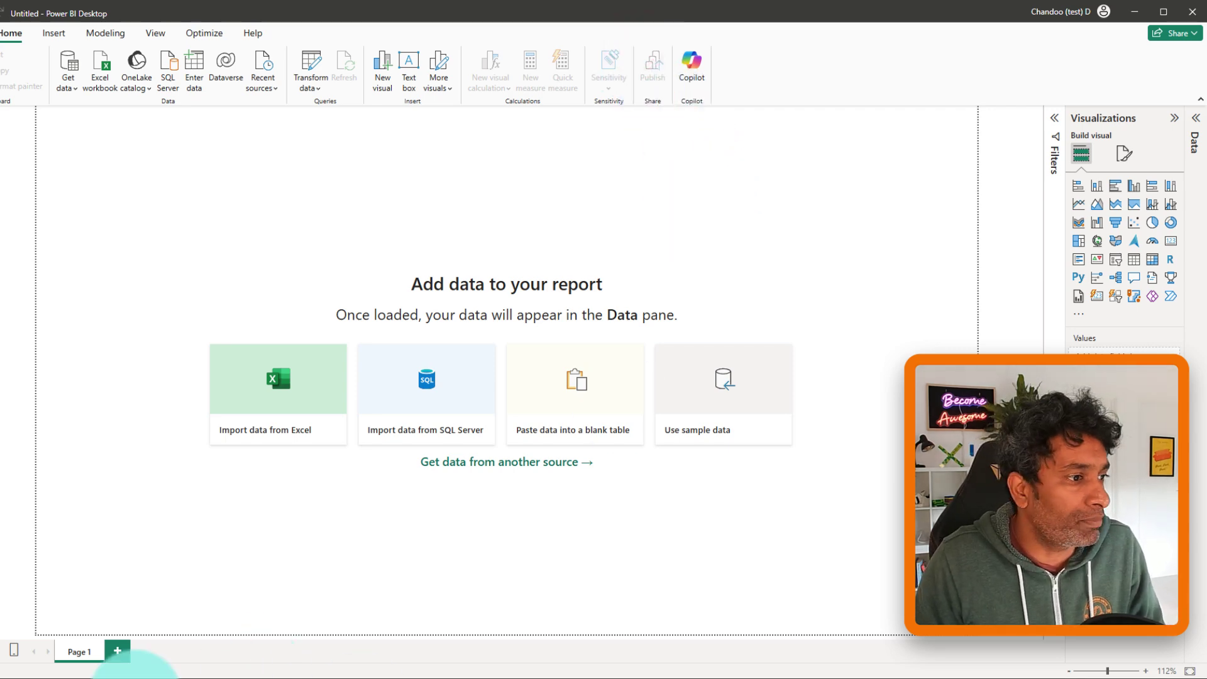
# - Bring the Firefox window showing the Power BI service home page back to the front
pyautogui.moveTo(37, 670)
pyautogui.click(127, 636)
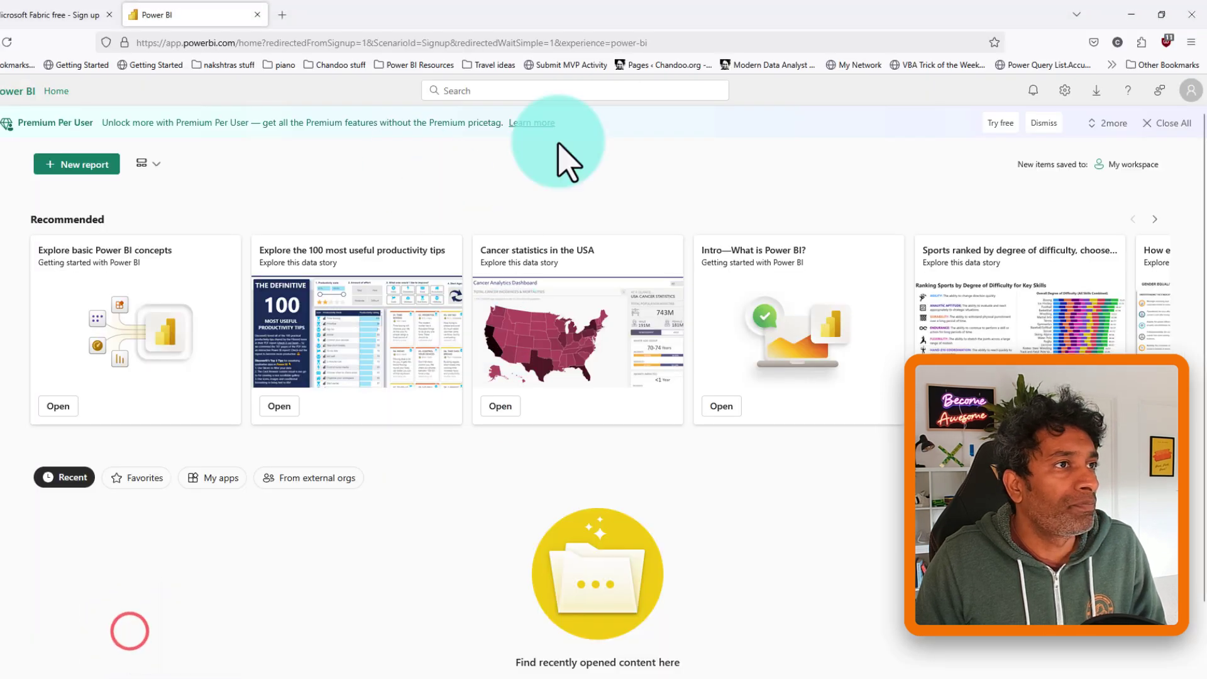